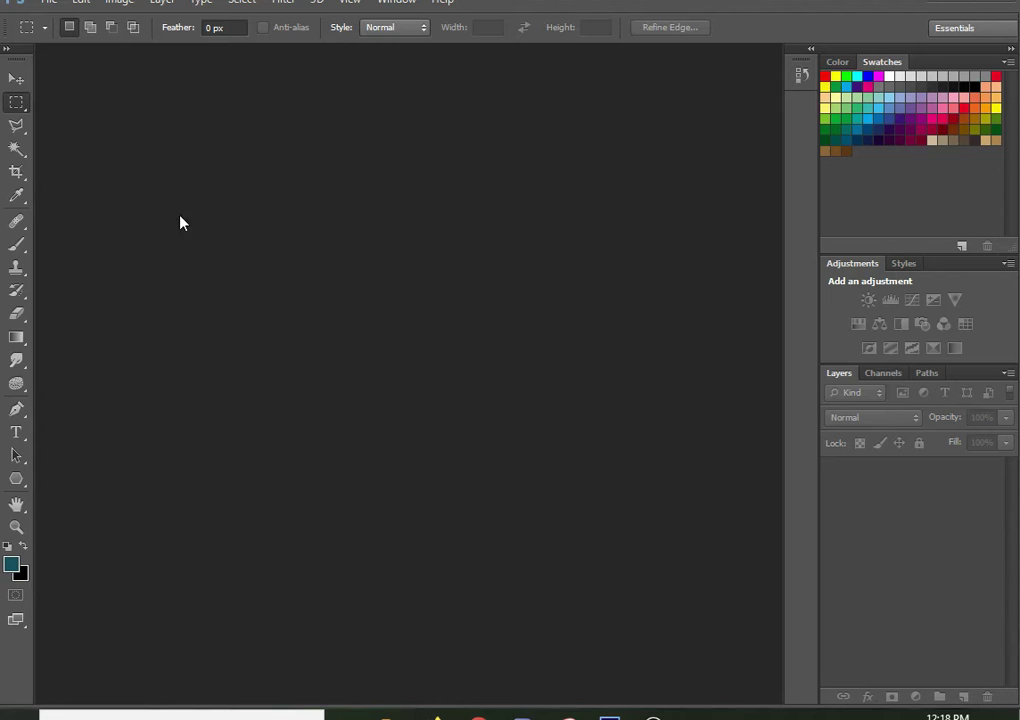
# Open the ostrich photo in Photoshop.
pyautogui.click(47, 4)
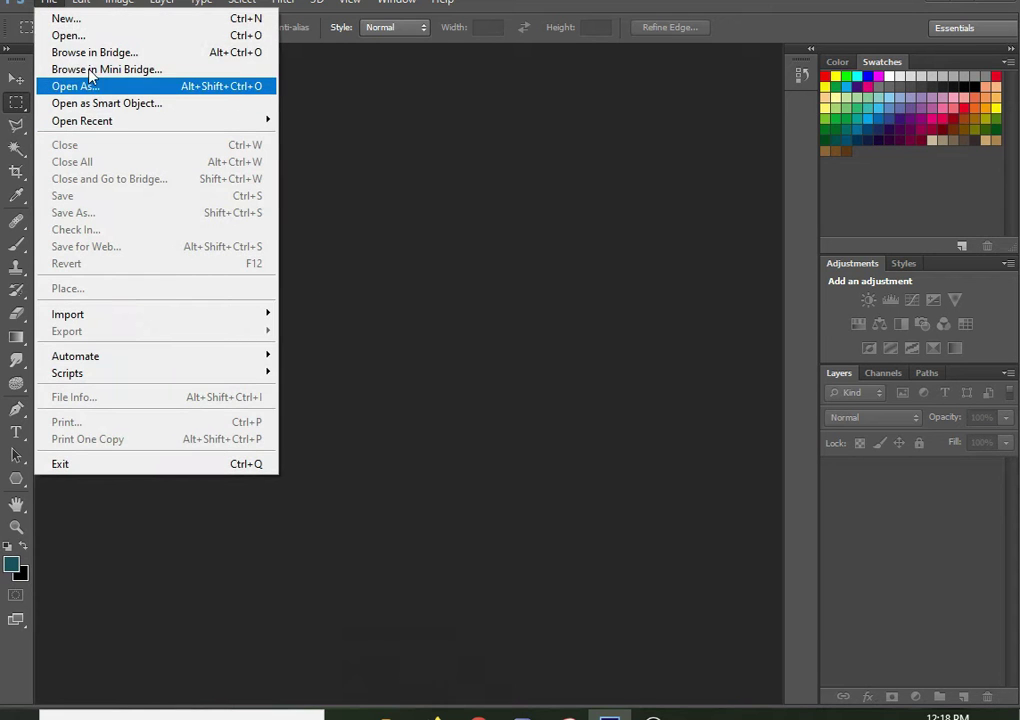
pyautogui.click(68, 35)
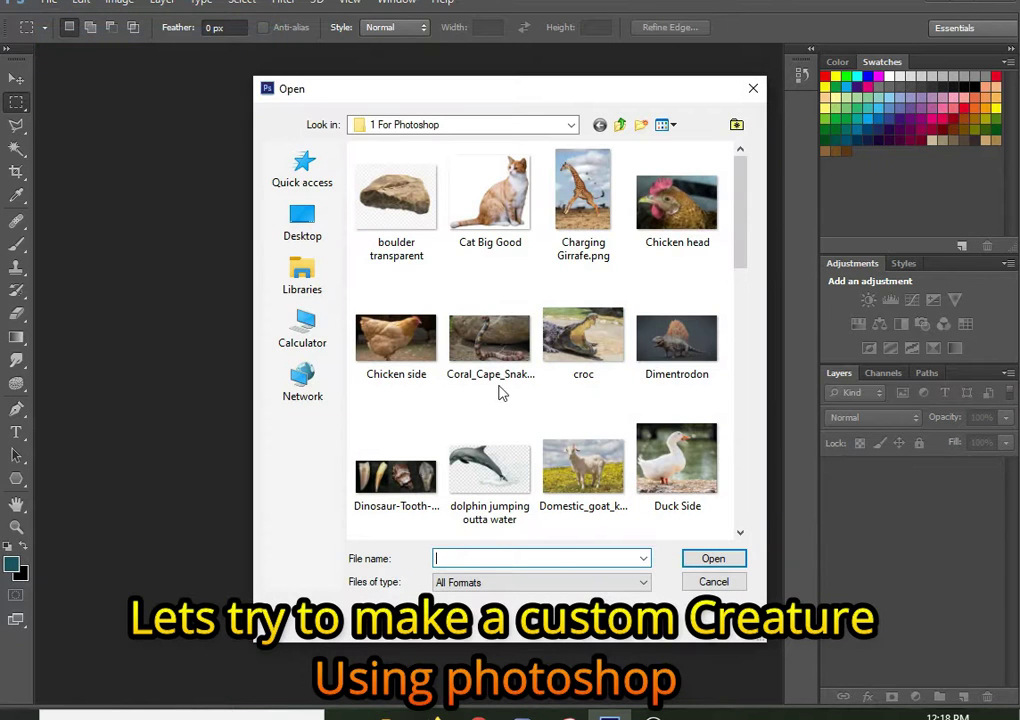
pyautogui.press('o')
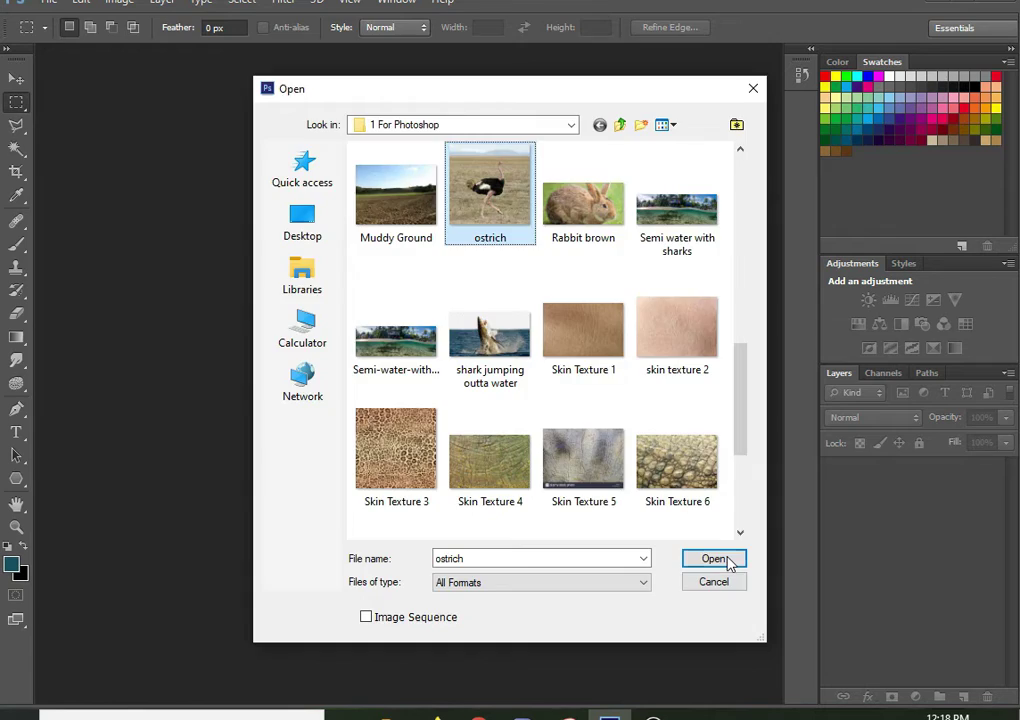
pyautogui.click(714, 559)
# Place the Chicken head and Hairless Raptor images as layers over the photo.
pyautogui.click(47, 8)
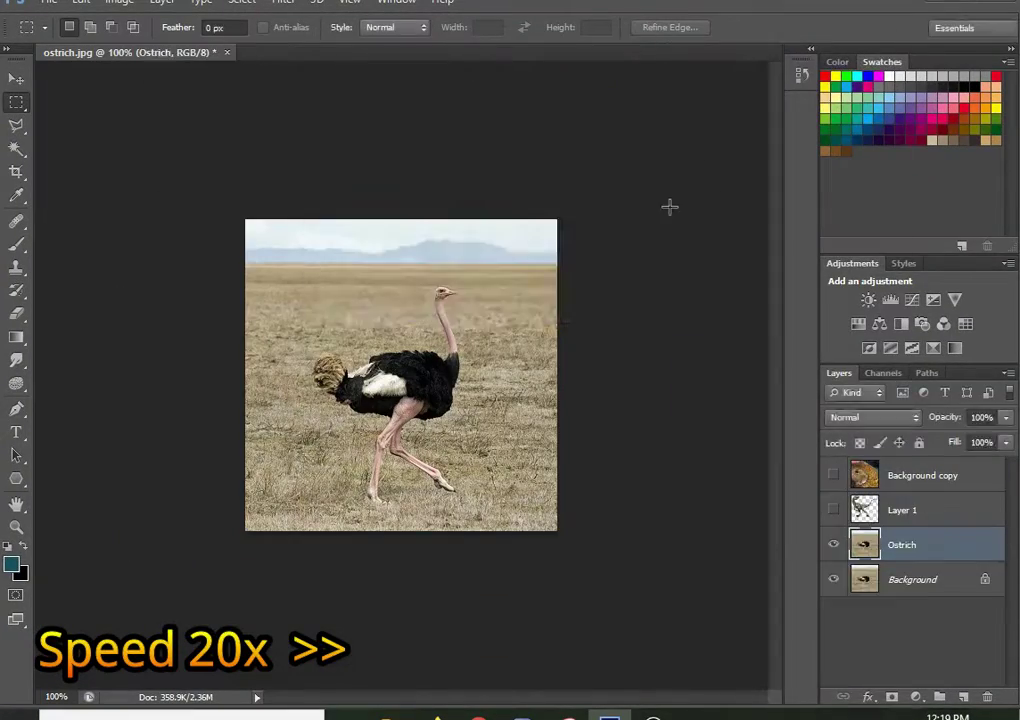
pyautogui.rightClick(926, 612)
pyautogui.click(770, 147)
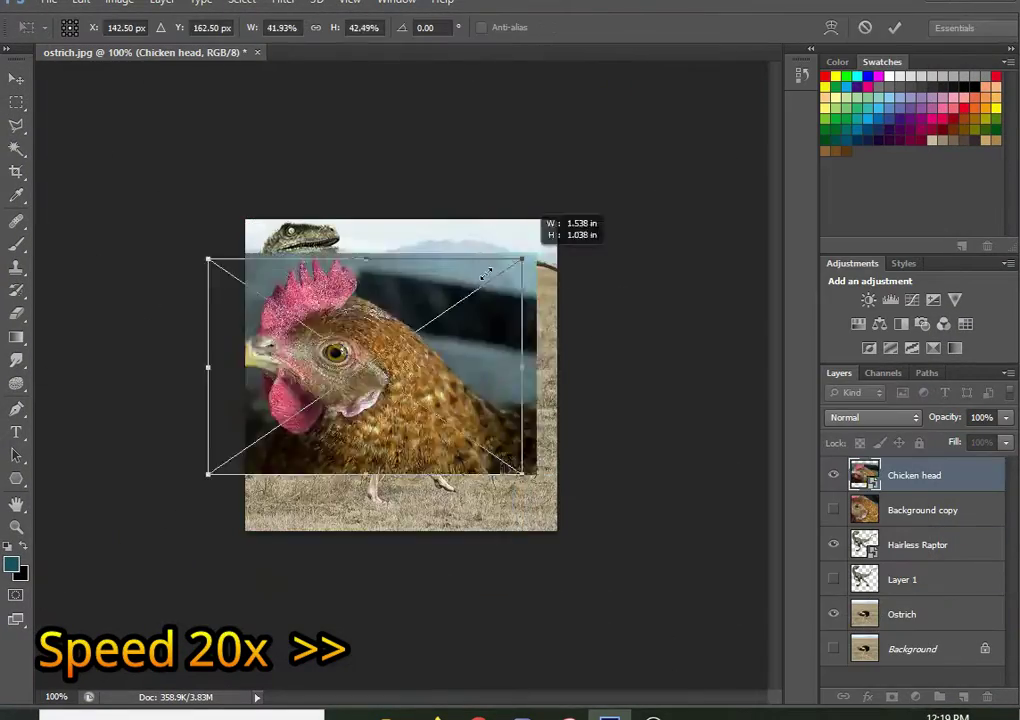
# Crop most of the sky off the top of the photo.
pyautogui.moveTo(145, 150); pyautogui.dragTo(130, 147)
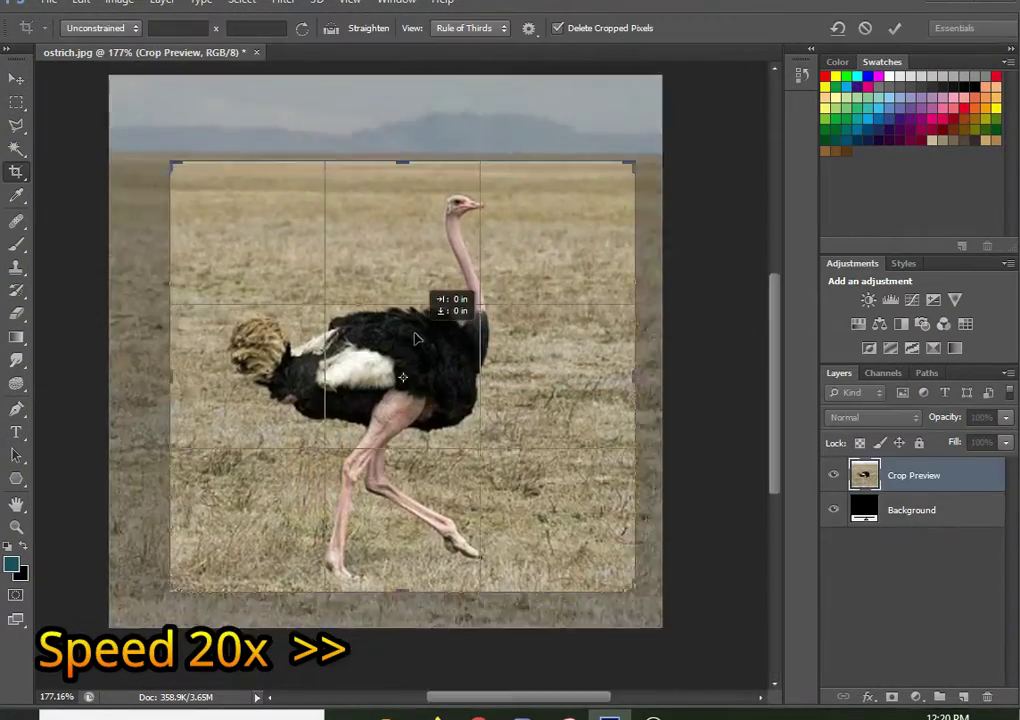
pyautogui.press('Return')
pyautogui.press('v')
# Move the Ostrich layer beneath Hairless Raptor and show the raptor layer.
pyautogui.hotkey('ctrl', '+')
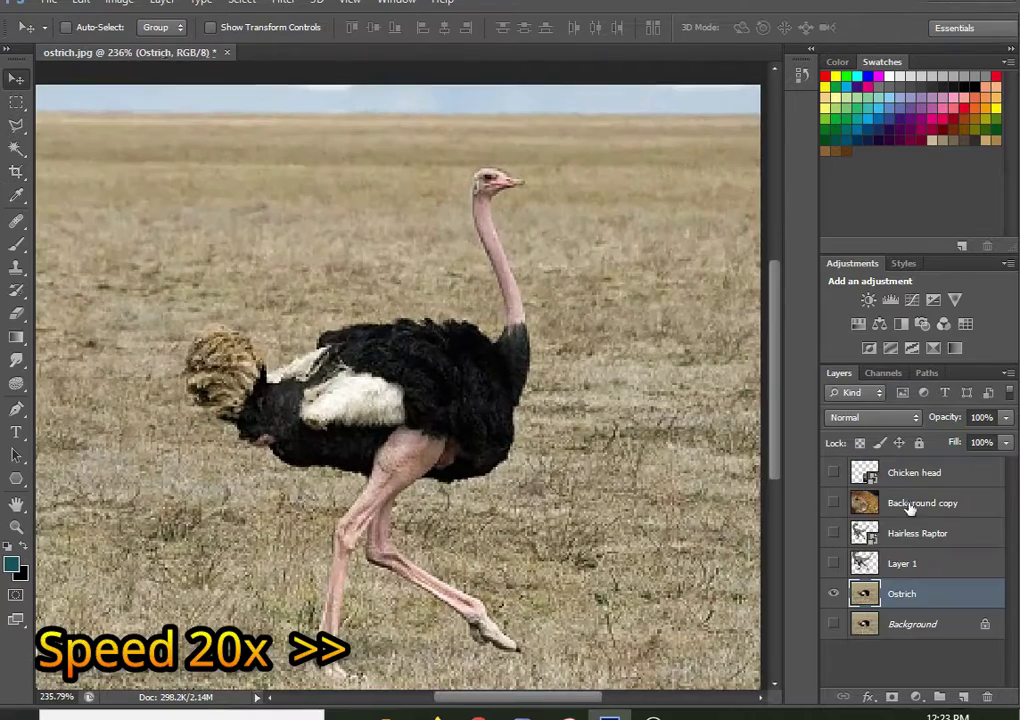
pyautogui.moveTo(922, 503); pyautogui.dragTo(929, 558)
pyautogui.click(833, 503)
# Lasso the raptor's arm and copy it to a new layer named 'Arm 1'.
pyautogui.press('l')
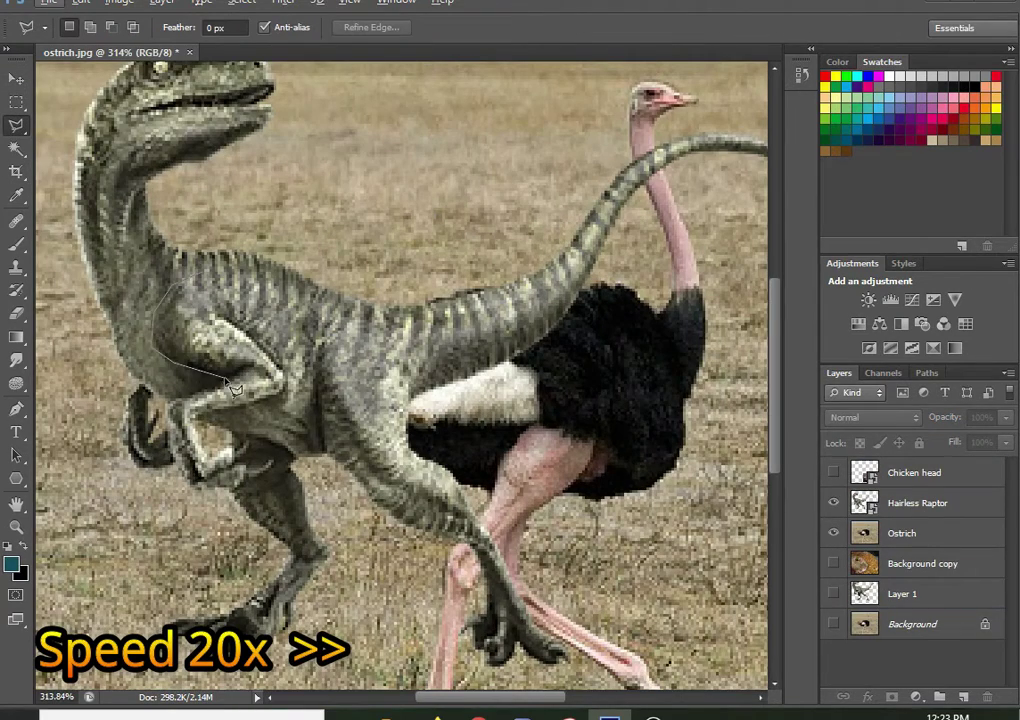
pyautogui.click(252, 472)
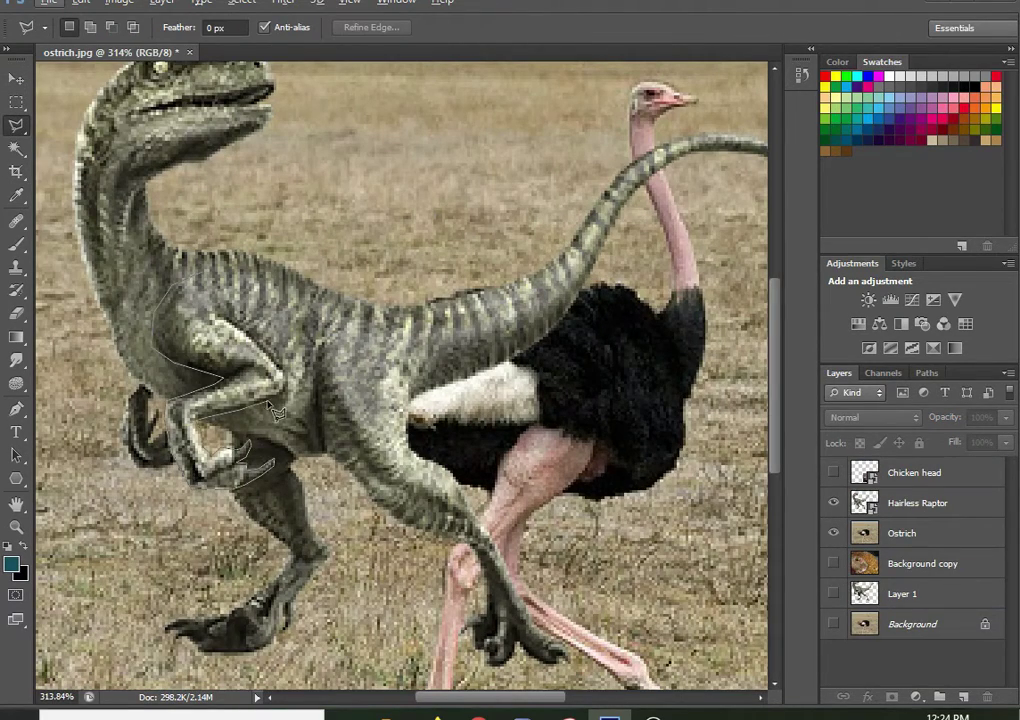
pyautogui.hotkey('ctrl', 'alt', 'j')
pyautogui.press('Return')
pyautogui.rightClick(900, 503)
pyautogui.doubleClick(900, 503)
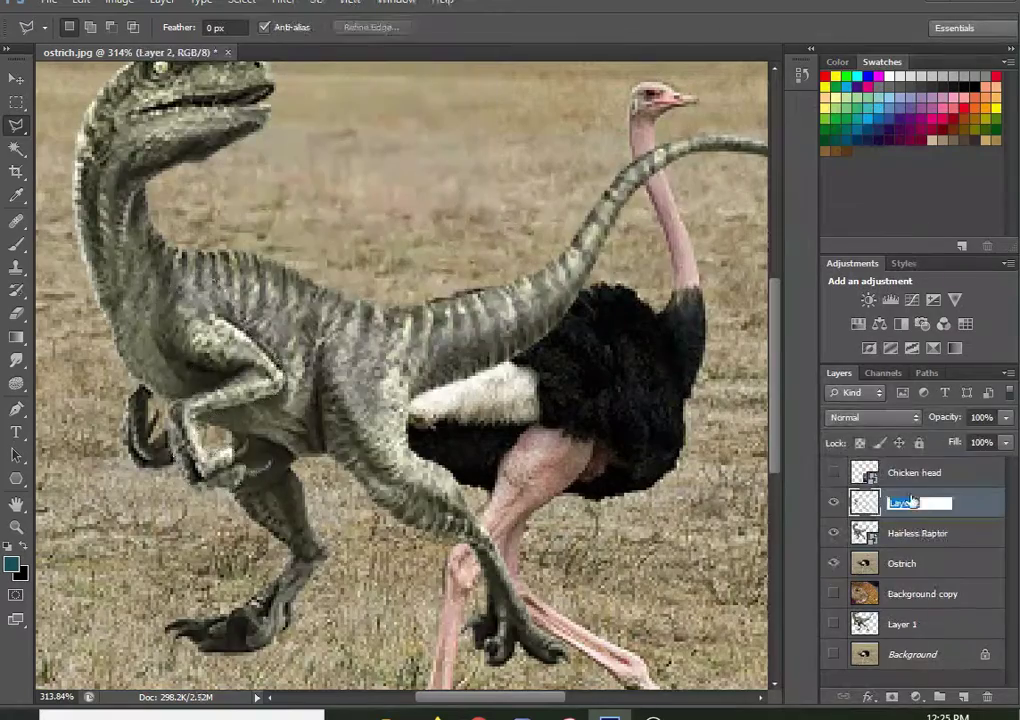
pyautogui.write('Arm 1')
pyautogui.hotkey('ctrl', 't')
# Move Arm 1 onto the ostrich's body, flipped and rotated along it.
pyautogui.moveTo(630, 385); pyautogui.dragTo(433, 228)
pyautogui.hotkey('ctrl', '-')
pyautogui.hotkey('ctrl', '+')
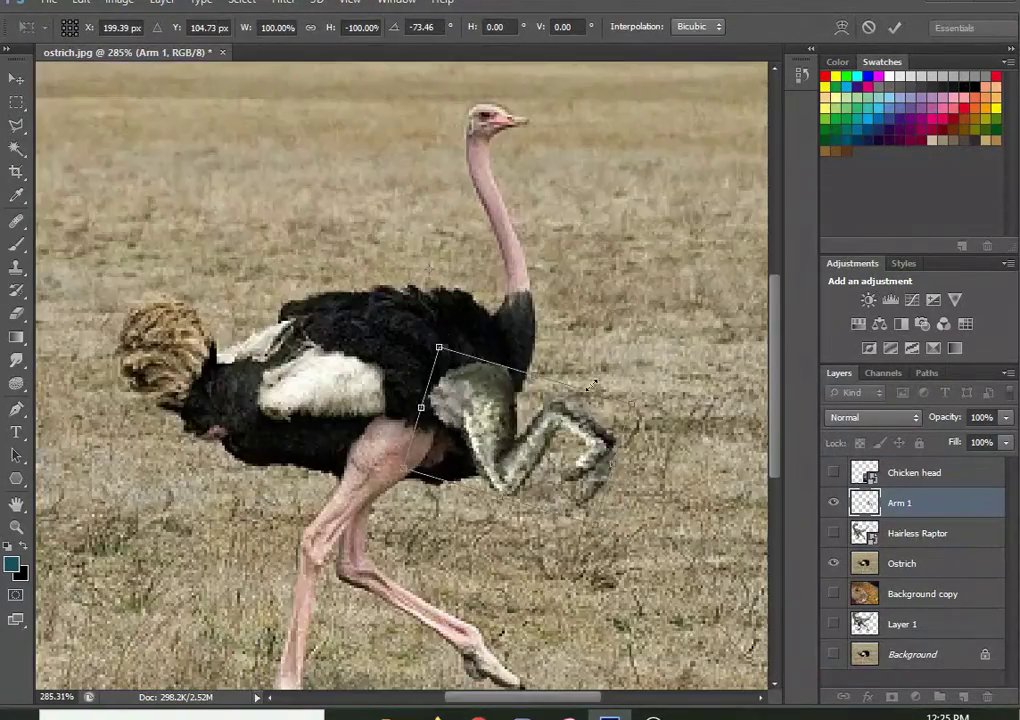
pyautogui.moveTo(560, 330); pyautogui.dragTo(415, 310)
pyautogui.press('Return')
# Duplicate the arm as Arm 2 and position and bend it beside Arm 1.
pyautogui.hotkey('ctrl', 'j')
pyautogui.hotkey('ctrl', 't')
pyautogui.moveTo(500, 330); pyautogui.dragTo(512, 353)
pyautogui.press('Return')
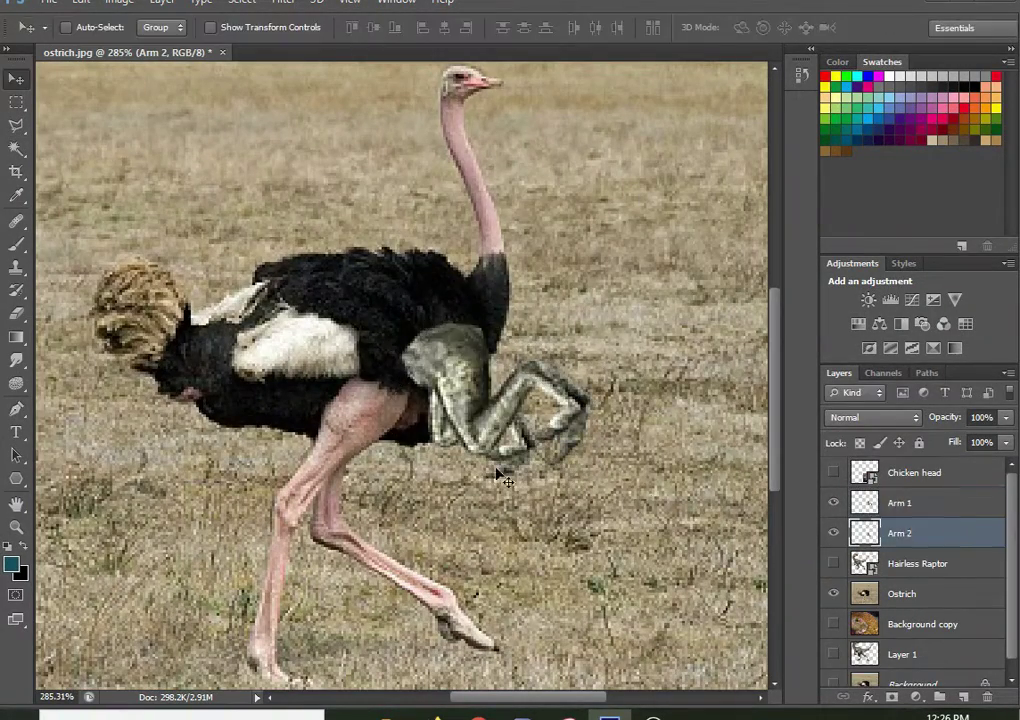
pyautogui.hotkey('ctrl', 't')
pyautogui.press('Return')
# Show the Chicken head layer, lasso the head and copy it to Layer 2.
pyautogui.click(833, 472)
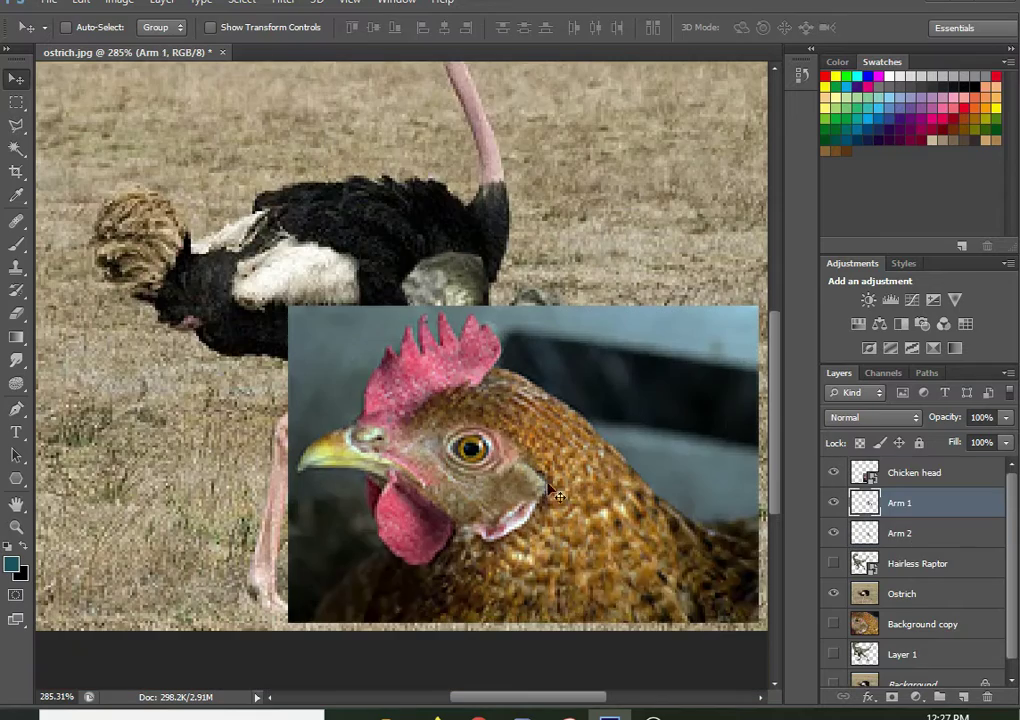
pyautogui.click(905, 472)
pyautogui.press('l')
pyautogui.click(640, 508)
pyautogui.click(555, 585)
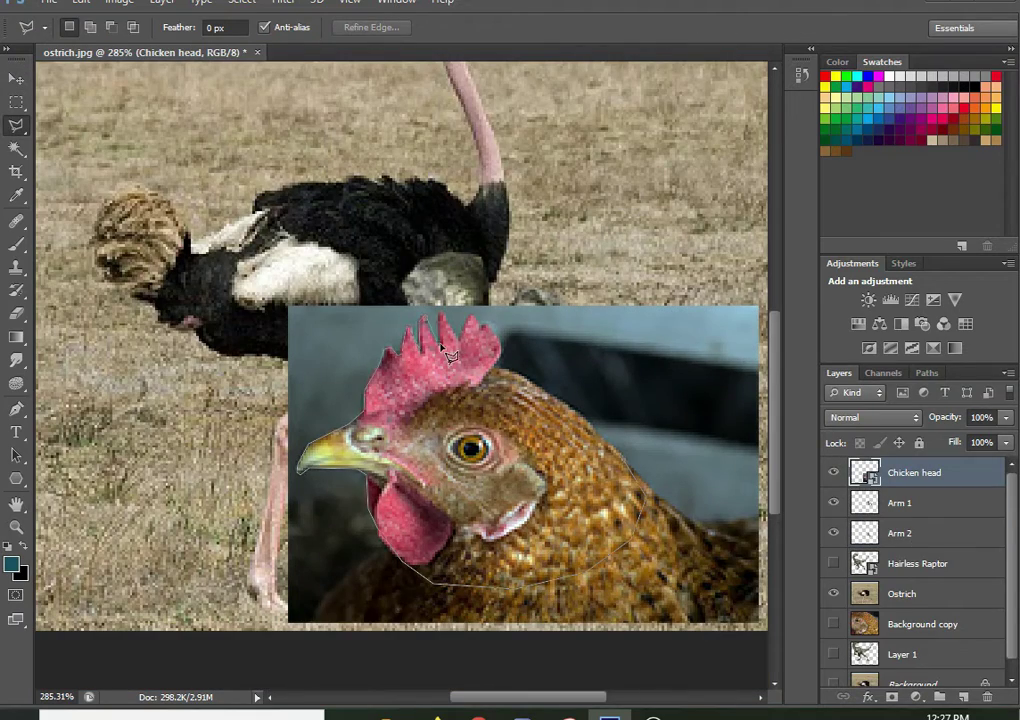
pyautogui.doubleClick(505, 373)
pyautogui.hotkey('ctrl', 'j')
# Flip, scale and place the chicken head on the neck, warping it down the neck.
pyautogui.hotkey('ctrl', 't')
pyautogui.moveTo(430, 450); pyautogui.dragTo(367, 280)
pyautogui.moveTo(216, 350); pyautogui.dragTo(500, 300)
pyautogui.moveTo(500, 380); pyautogui.dragTo(443, 337)
pyautogui.click(545, 277)
pyautogui.moveTo(375, 330); pyautogui.dragTo(405, 485)
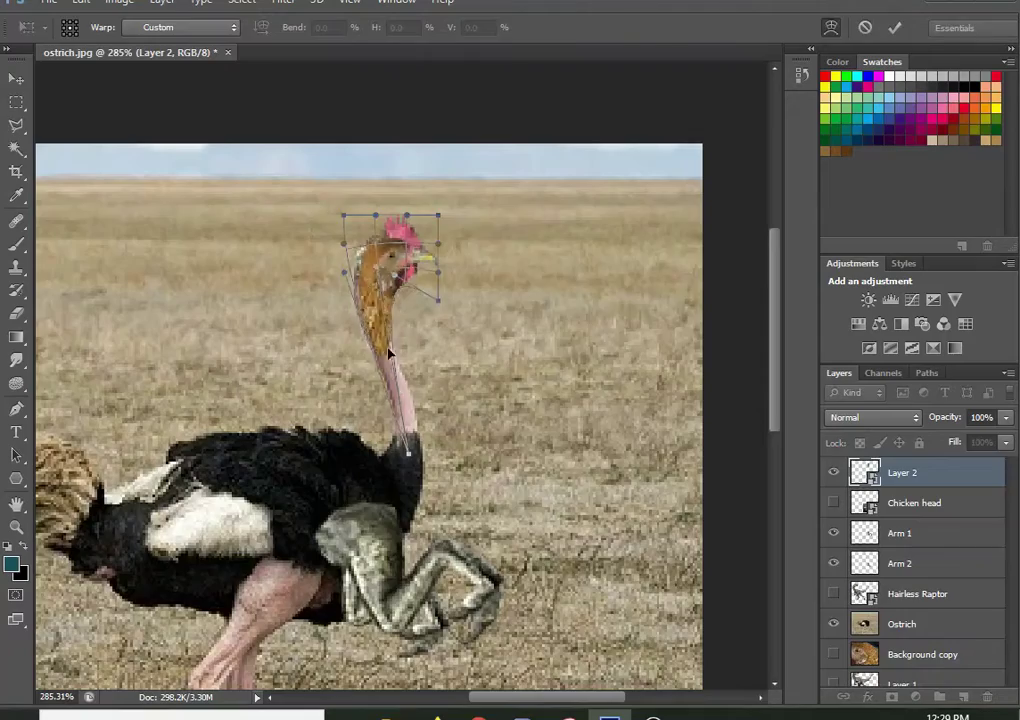
pyautogui.press('Return')
# Select the Ostrich layer and pick the Spot Healing Brush.
pyautogui.scroll(-2, 911, 588)
pyautogui.click(911, 588)
pyautogui.click(16, 220)
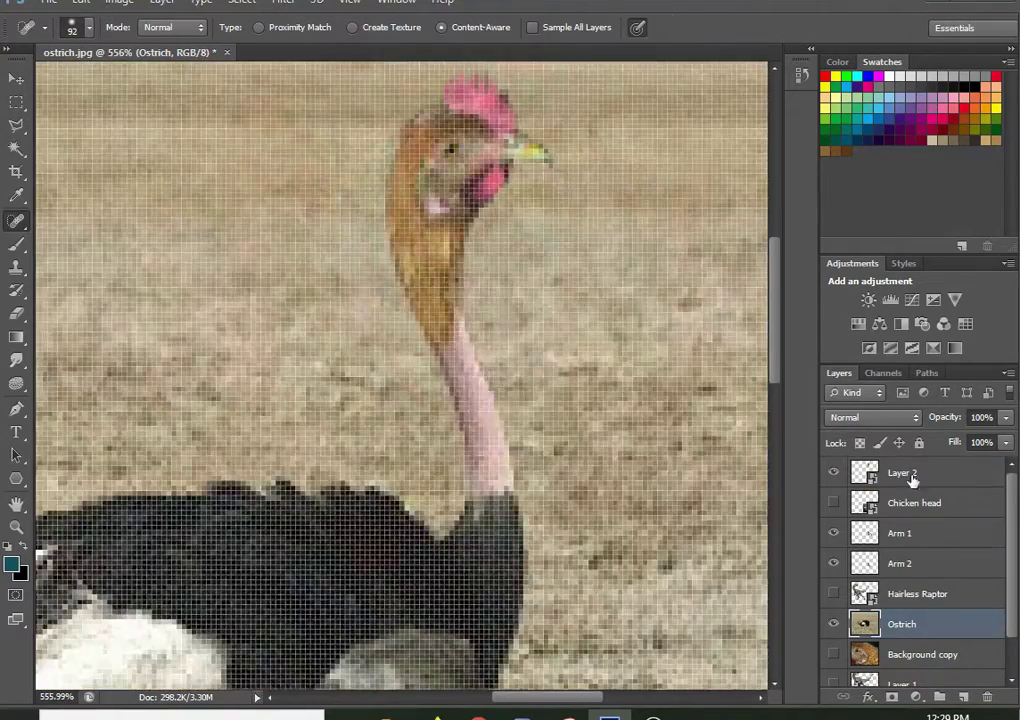
# Erase the edges of Layer 2's chicken head with the Eraser.
pyautogui.click(911, 473)
pyautogui.click(906, 593)
pyautogui.click(902, 473)
pyautogui.press('e')
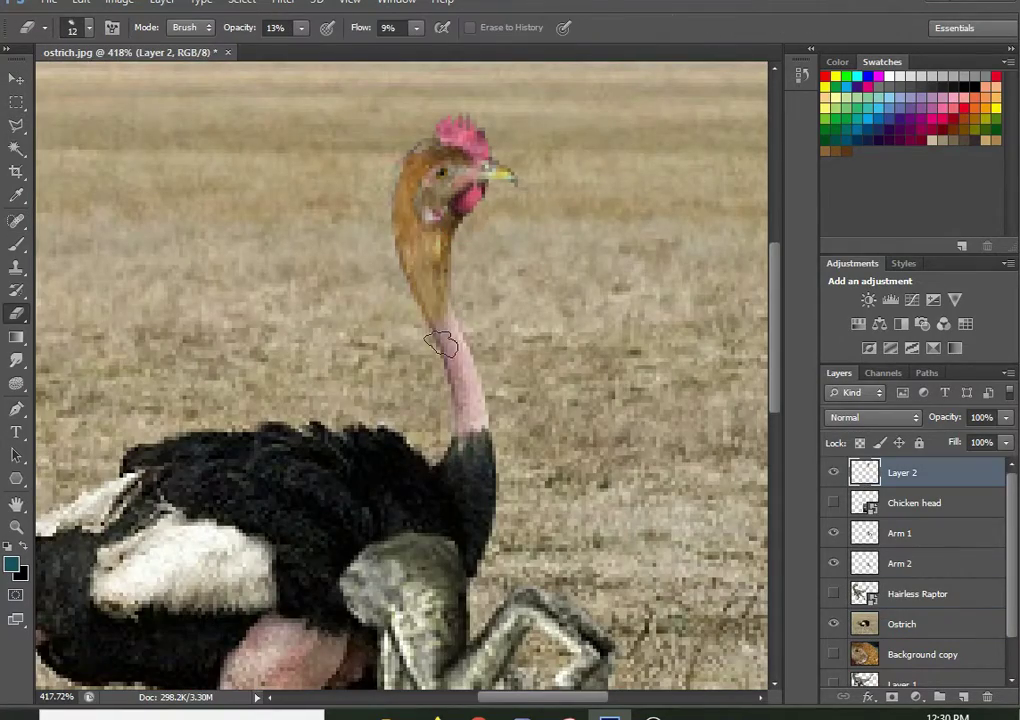
# Duplicate the creature's layers and merge the copies into a Merged layer.
pyautogui.hotkey('ctrl', '0')
pyautogui.keyDown('shift'); pyautogui.click(901, 563); pyautogui.keyUp('shift')
pyautogui.click(665, 204)
pyautogui.rightClick(910, 473)
pyautogui.click(729, 426)
# Spot-heal the chicken neck seam using Replace mode.
pyautogui.click(16, 220)
pyautogui.click(172, 27)
pyautogui.click(150, 57)
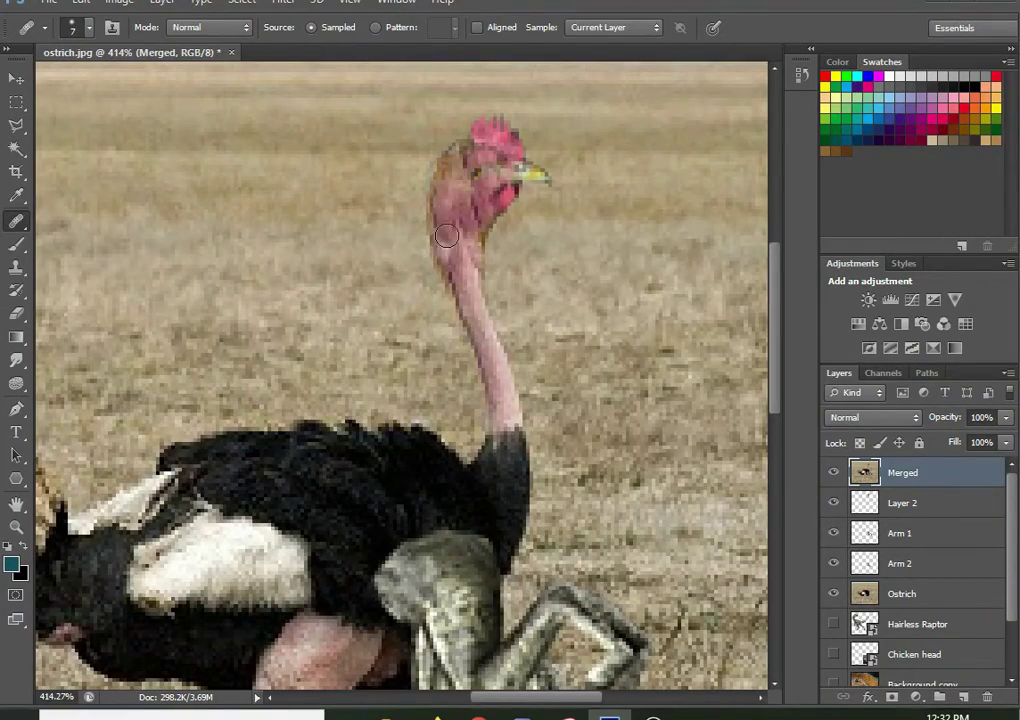
# Heal the neck and raptor-arm joins pink on the Merged layer in Replace mode.
pyautogui.scroll(-1, 446, 235)
pyautogui.scroll(-2, 453, 276)
pyautogui.scroll(-2, 525, 355)
pyautogui.scroll(3, 457, 233)
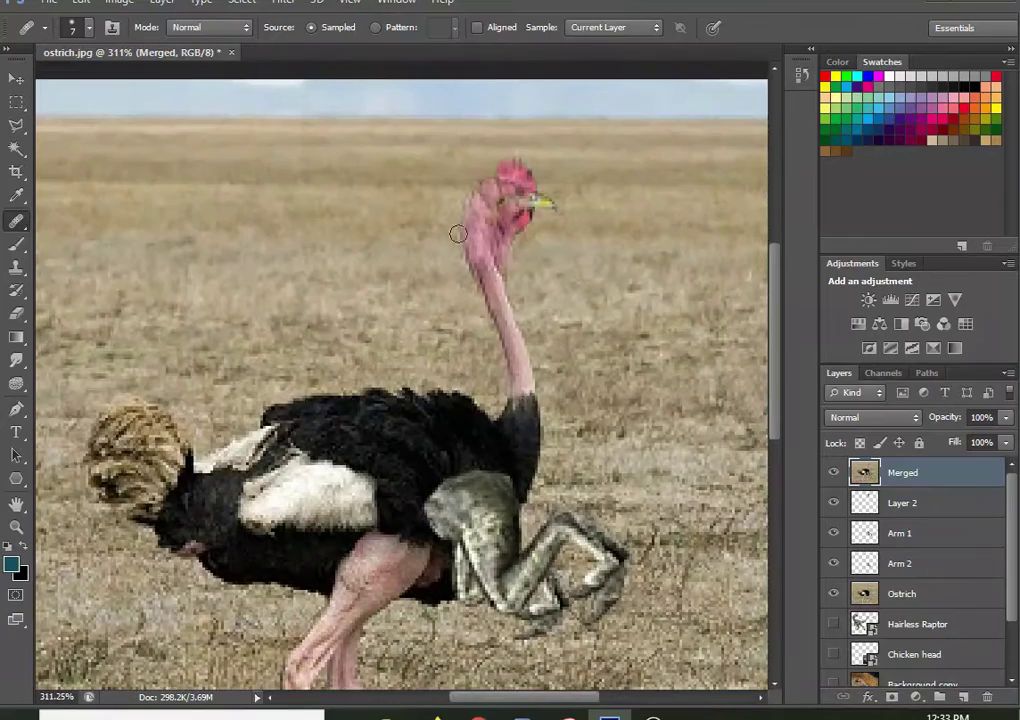
pyautogui.scroll(-2, 410, 466)
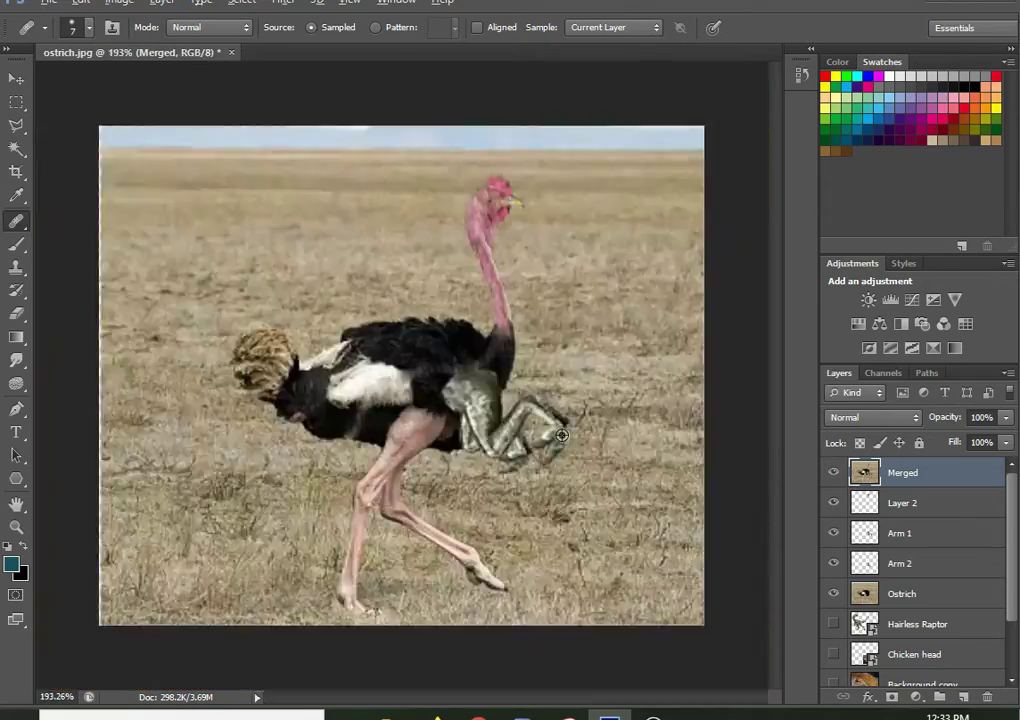
pyautogui.scroll(2, 505, 364)
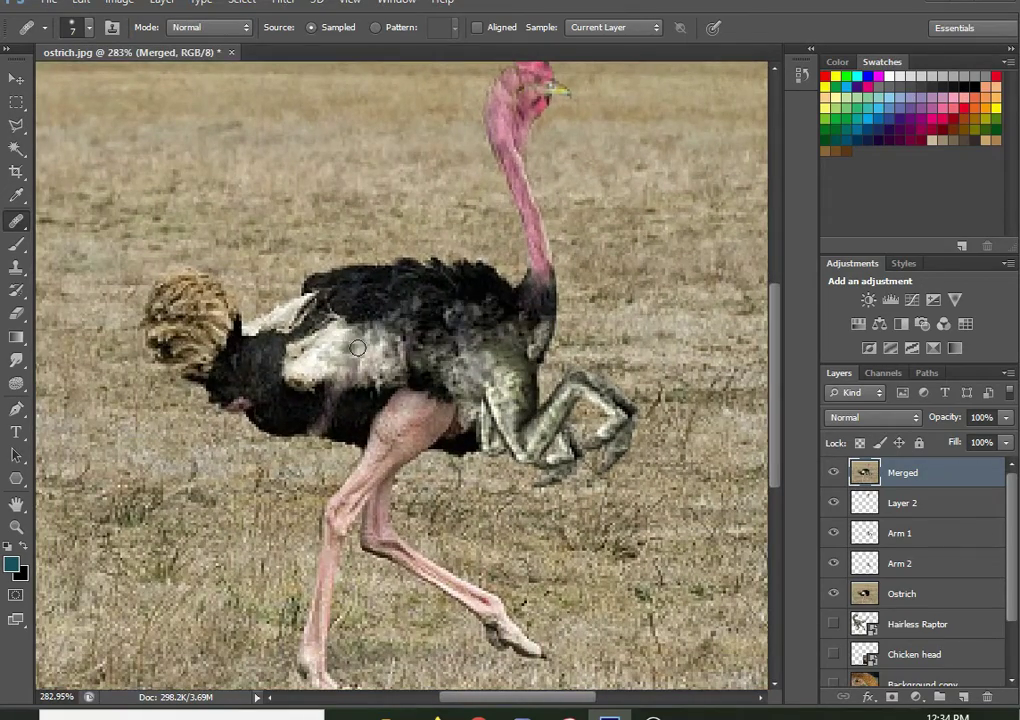
pyautogui.scroll(2, 451, 355)
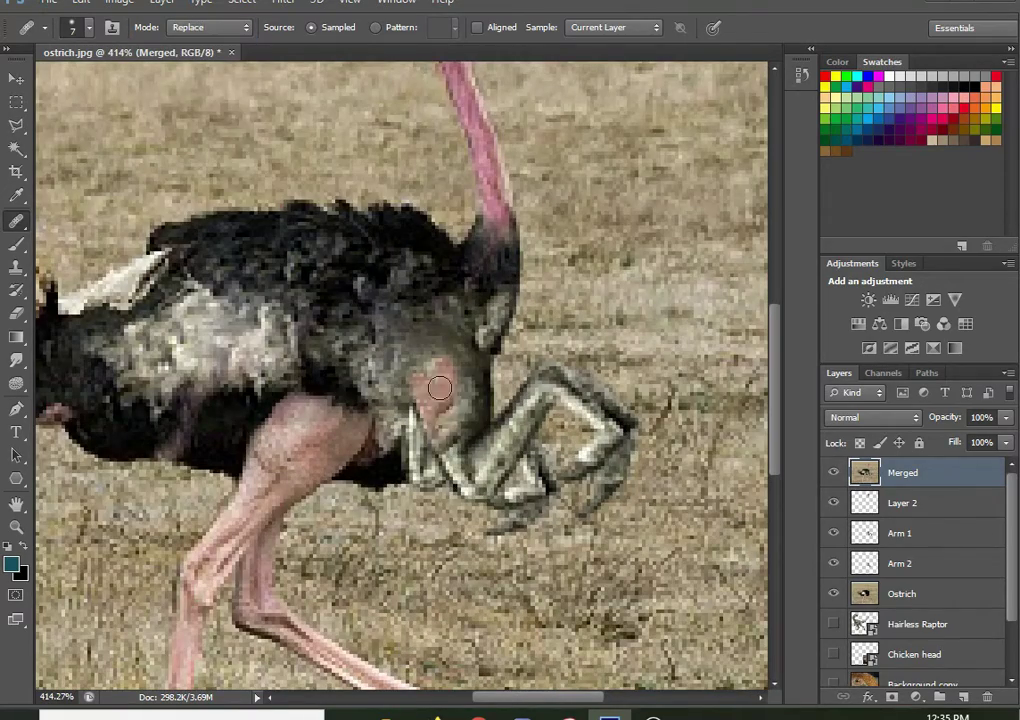
pyautogui.hscroll(-2, 369, 436)
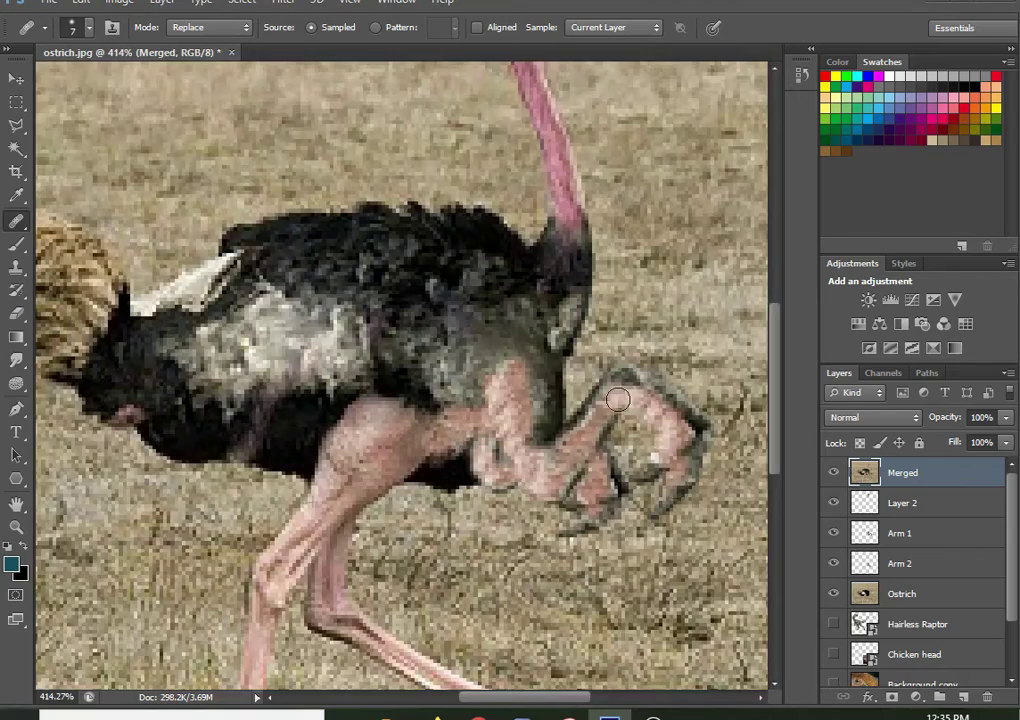
pyautogui.scroll(1, 617, 399)
pyautogui.scroll(-10, 402, 351)
pyautogui.scroll(9, 558, 358)
pyautogui.scroll(1, 483, 232)
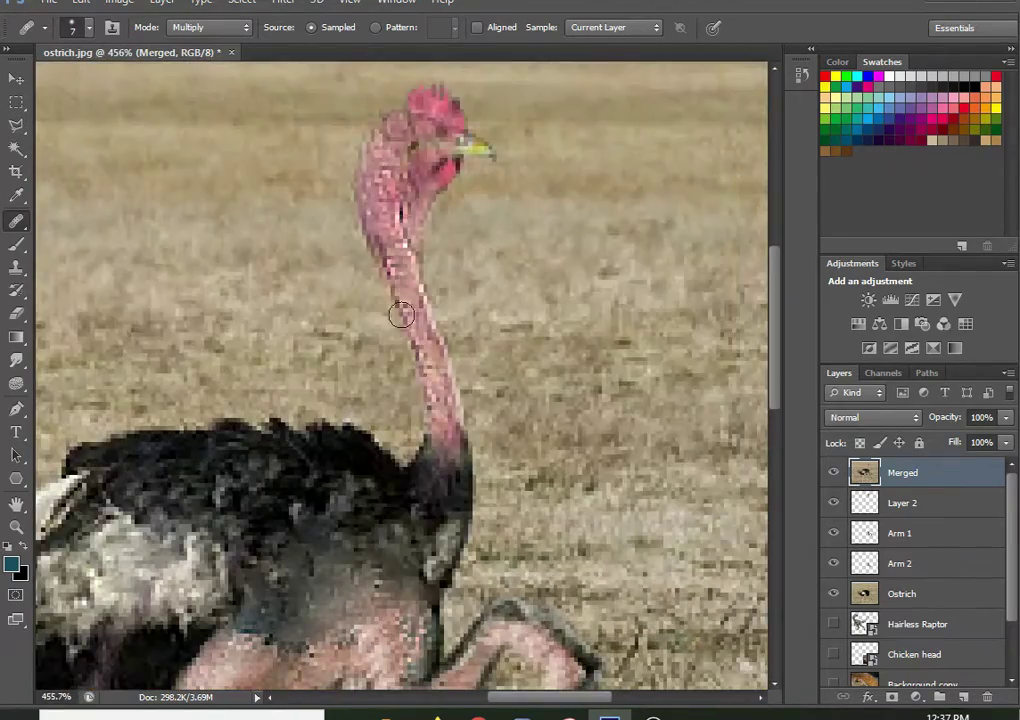
pyautogui.scroll(-4, 401, 315)
pyautogui.scroll(-4, 437, 312)
pyautogui.scroll(4, 526, 179)
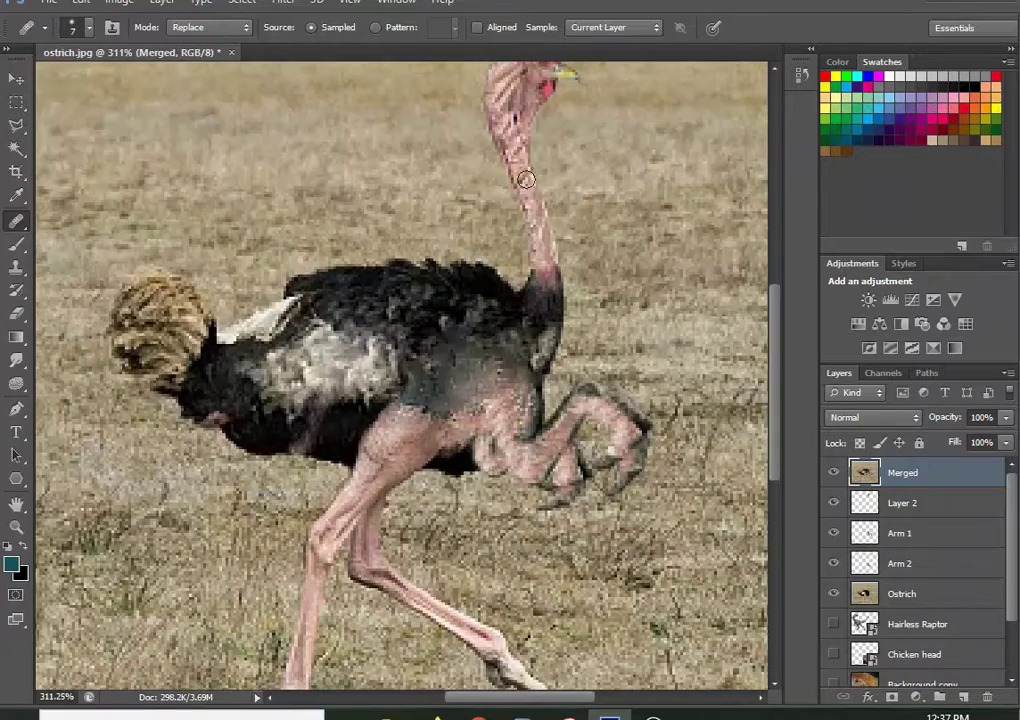
pyautogui.scroll(1, 539, 343)
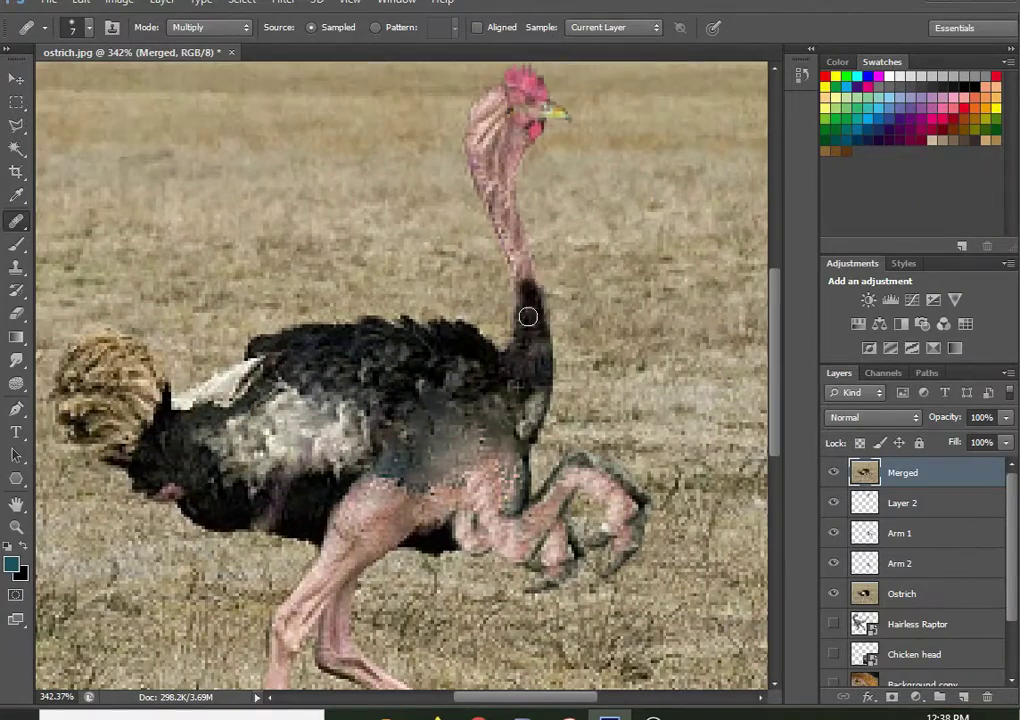
pyautogui.hotkey('shift', '-')
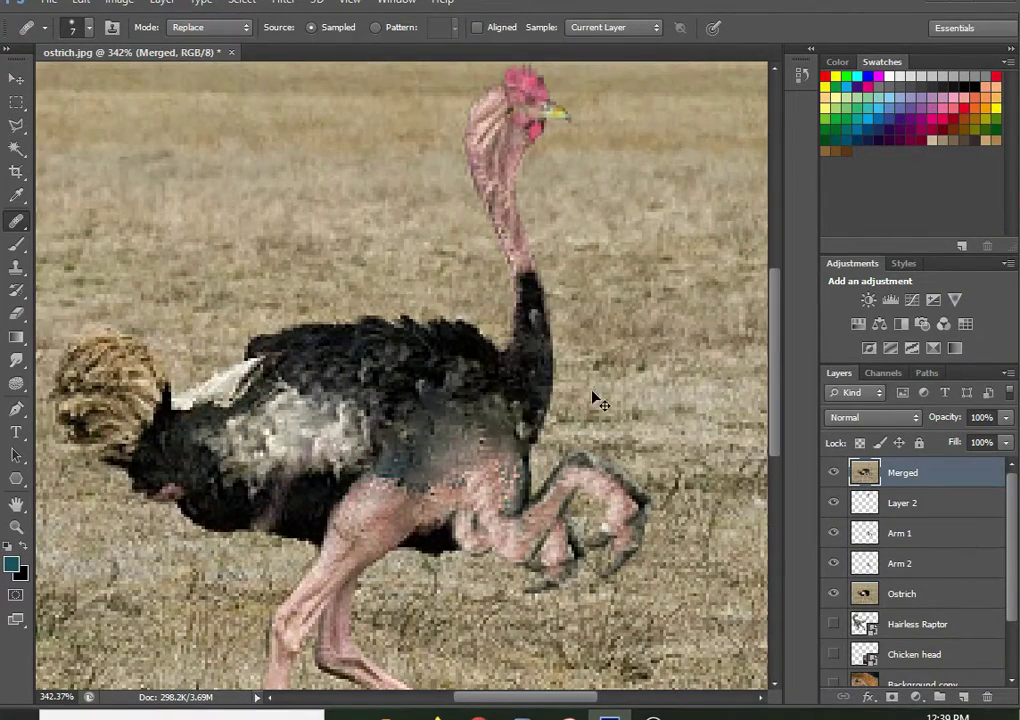
pyautogui.scroll(-3, 600, 402)
pyautogui.scroll(2, 600, 402)
# Hide Merged to compare, and touch up body edges with an 89% eraser and healing.
pyautogui.press('v')
pyautogui.click(837, 472)
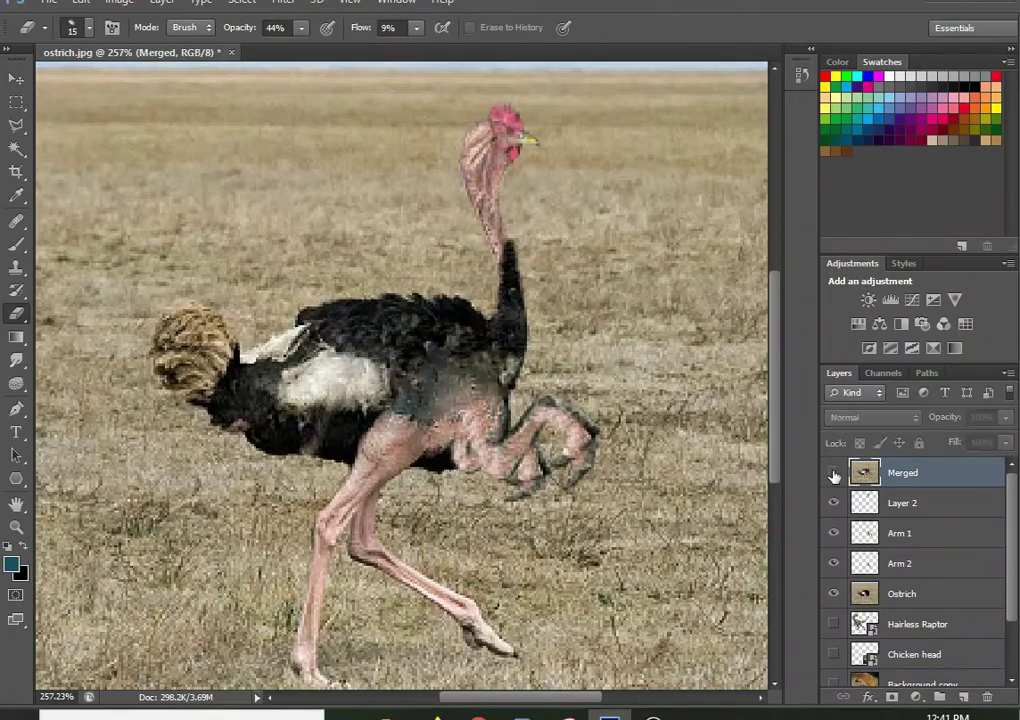
pyautogui.scroll(1, 405, 370)
pyautogui.press('8')
pyautogui.press('9')
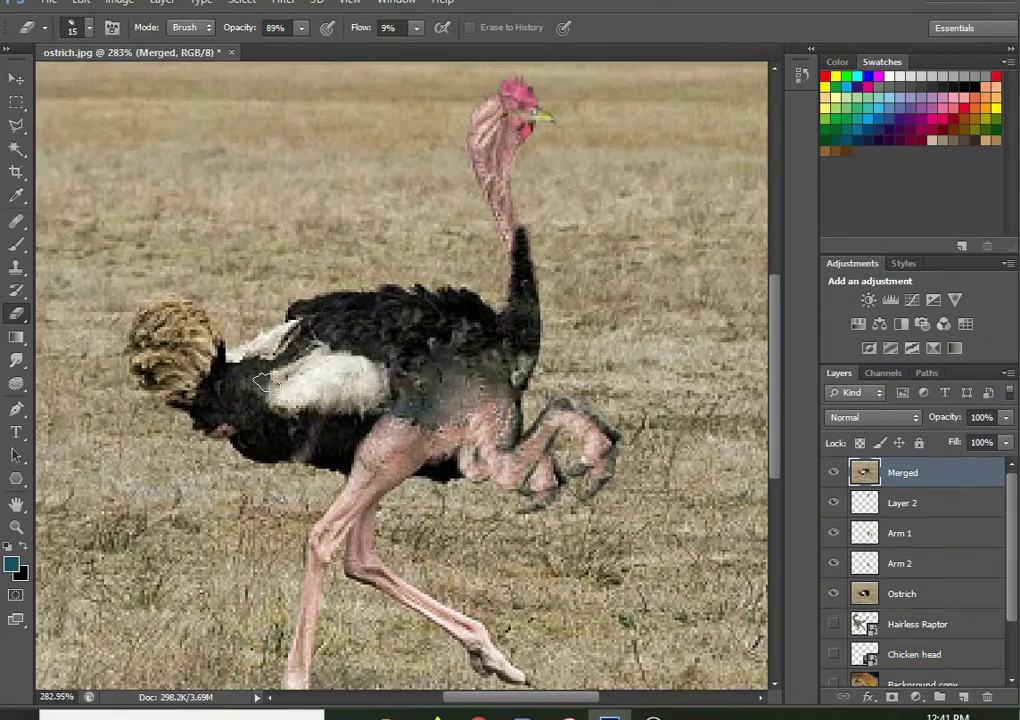
pyautogui.press('j')
pyautogui.scroll(3, 478, 400)
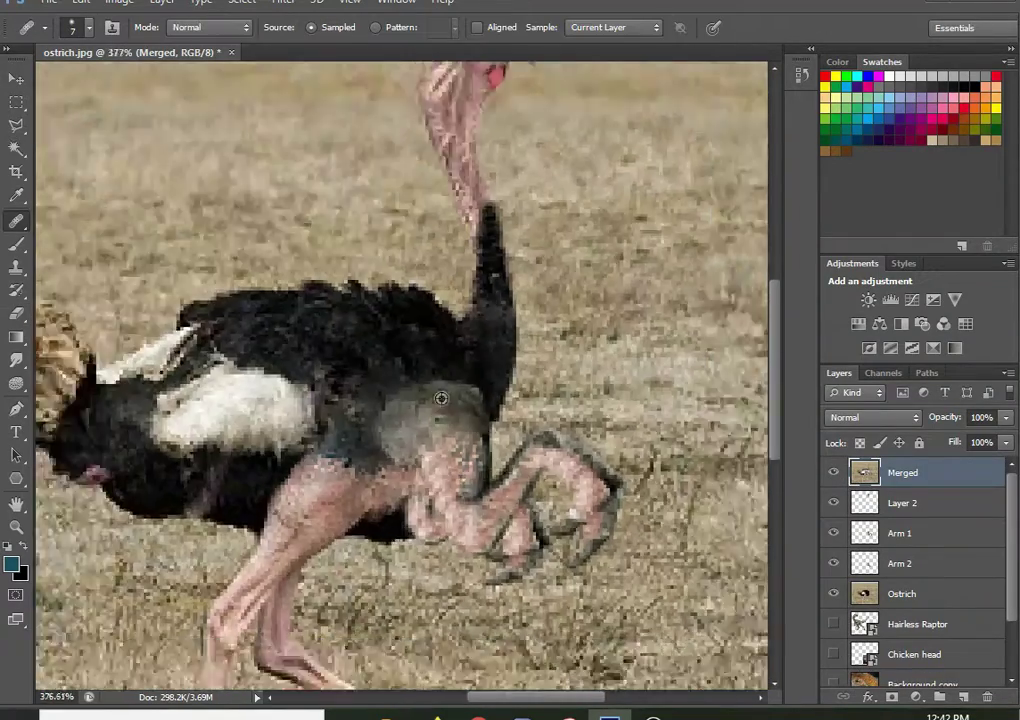
pyautogui.scroll(2, 485, 380)
# Hide the Arm 1 layer and make Merged the active layer.
pyautogui.click(833, 533)
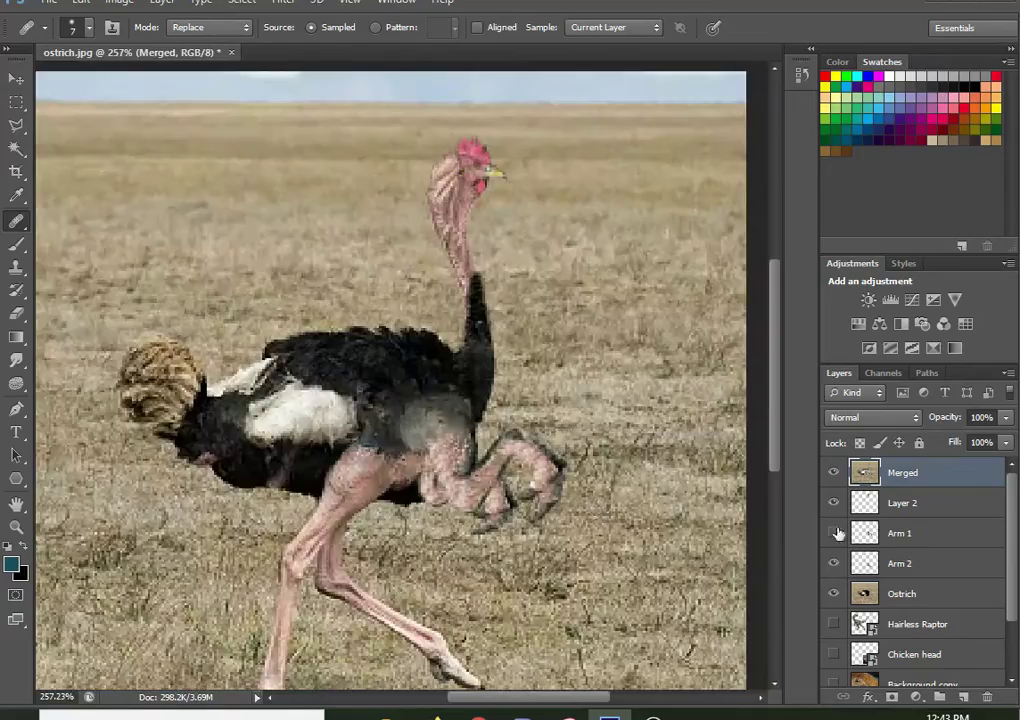
pyautogui.click(922, 488)
pyautogui.press('l')
# Trace the whole creature with the Polygonal Lasso and copy it to Layer 3.
pyautogui.scroll(5, 333, 656)
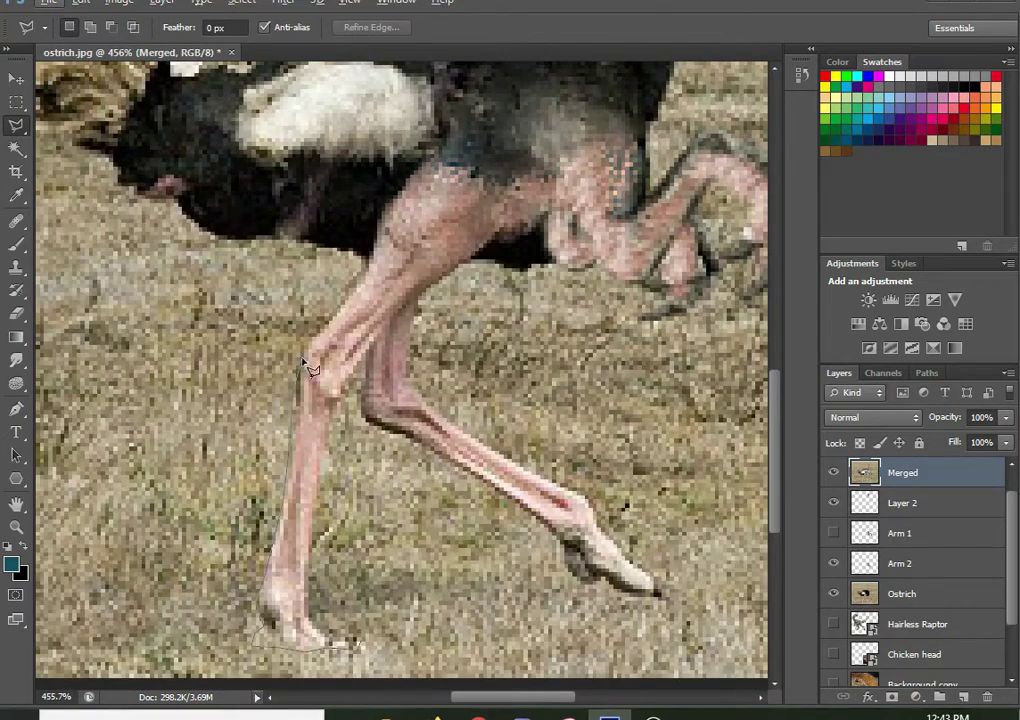
pyautogui.scroll(3, 170, 212)
pyautogui.hscroll(-5, 296, 210)
pyautogui.scroll(3, 578, 138)
pyautogui.hscroll(6, 466, 254)
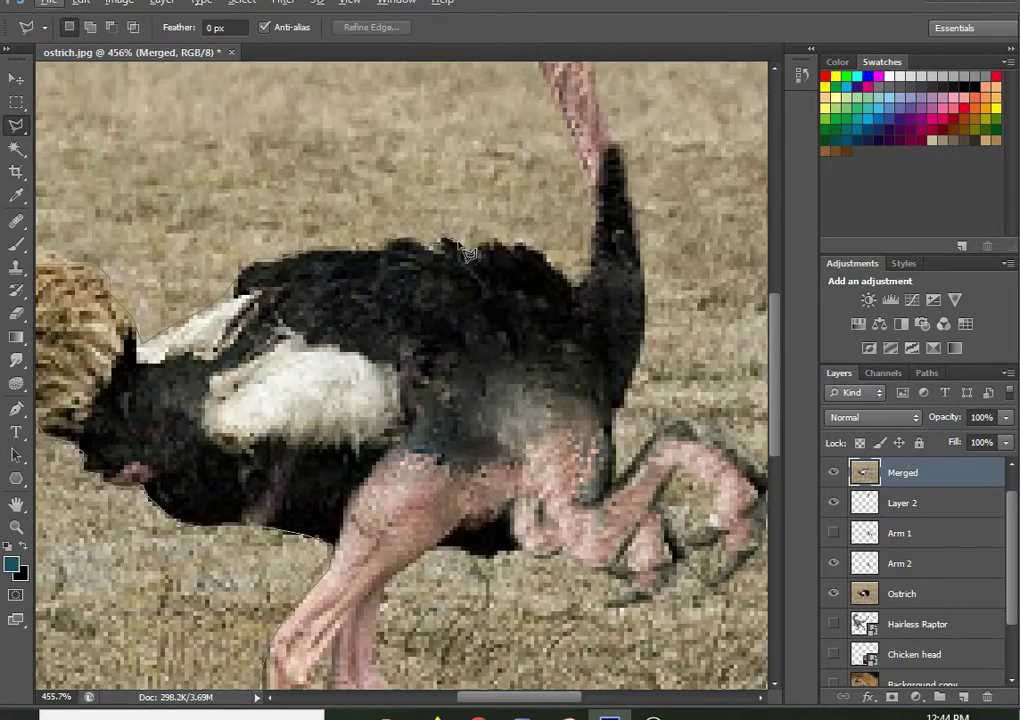
pyautogui.scroll(4, 600, 210)
pyautogui.hscroll(-1, 585, 175)
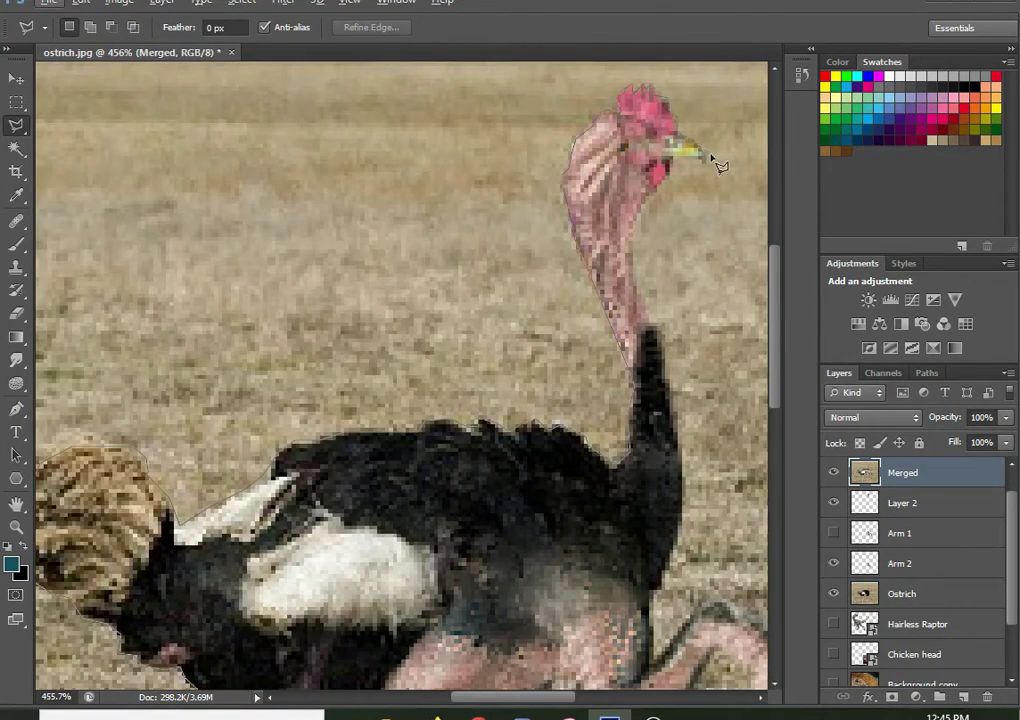
pyautogui.scroll(-5, 690, 540)
pyautogui.hscroll(2, 588, 397)
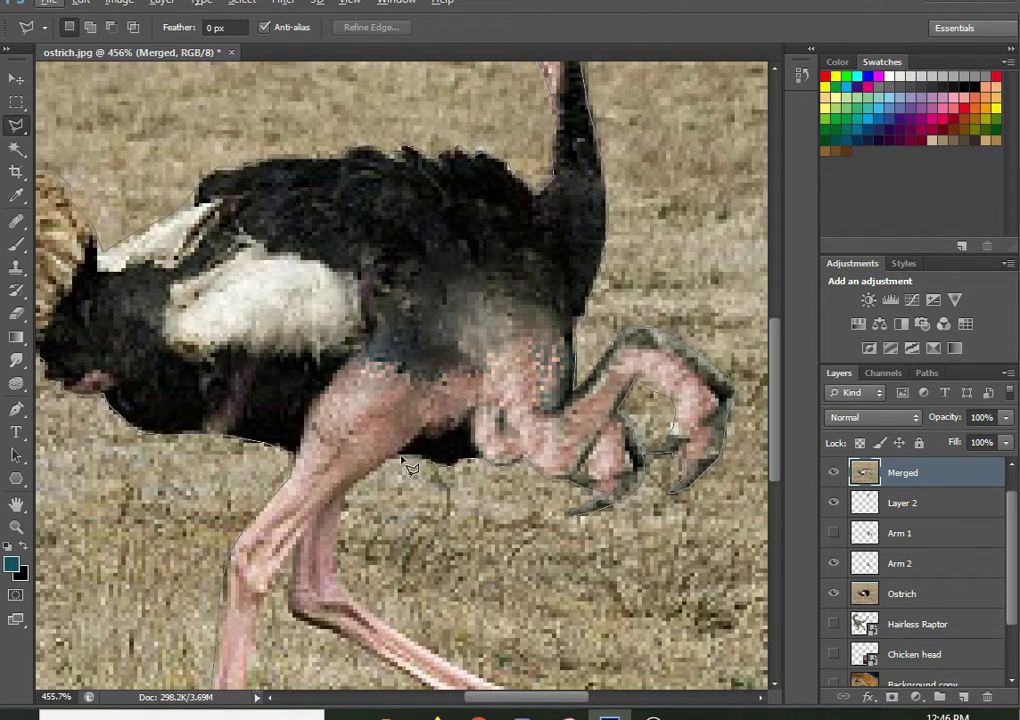
pyautogui.scroll(-4, 374, 551)
pyautogui.hscroll(2, 494, 550)
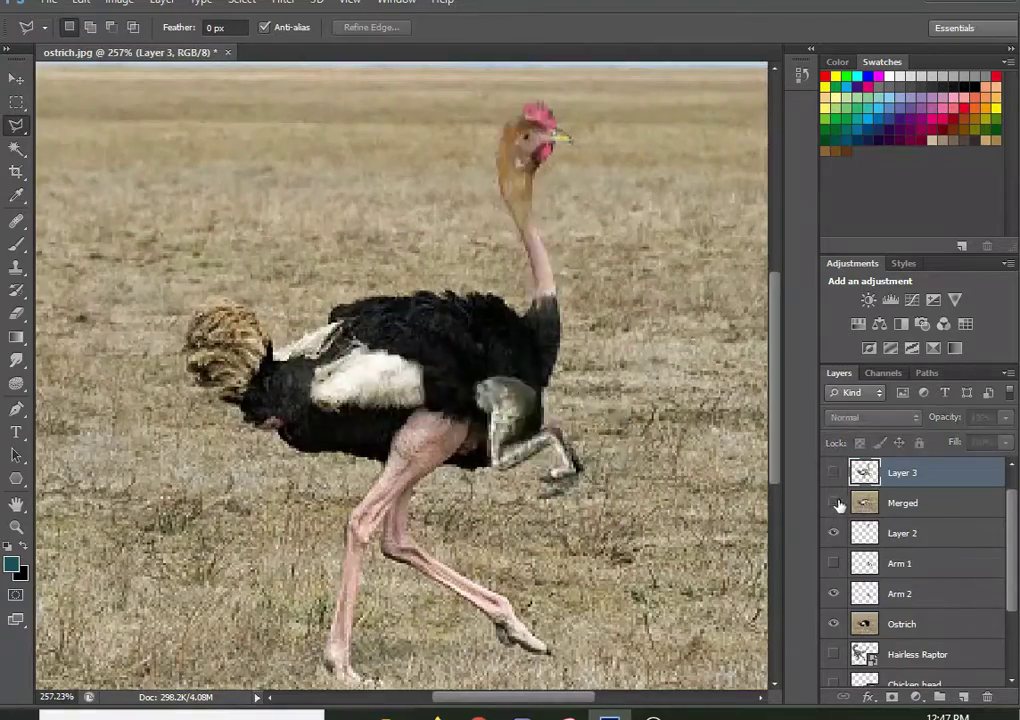
# Give Layer 3 a centered stroke via Blending Options.
pyautogui.rightClick(905, 468)
pyautogui.click(760, 44)
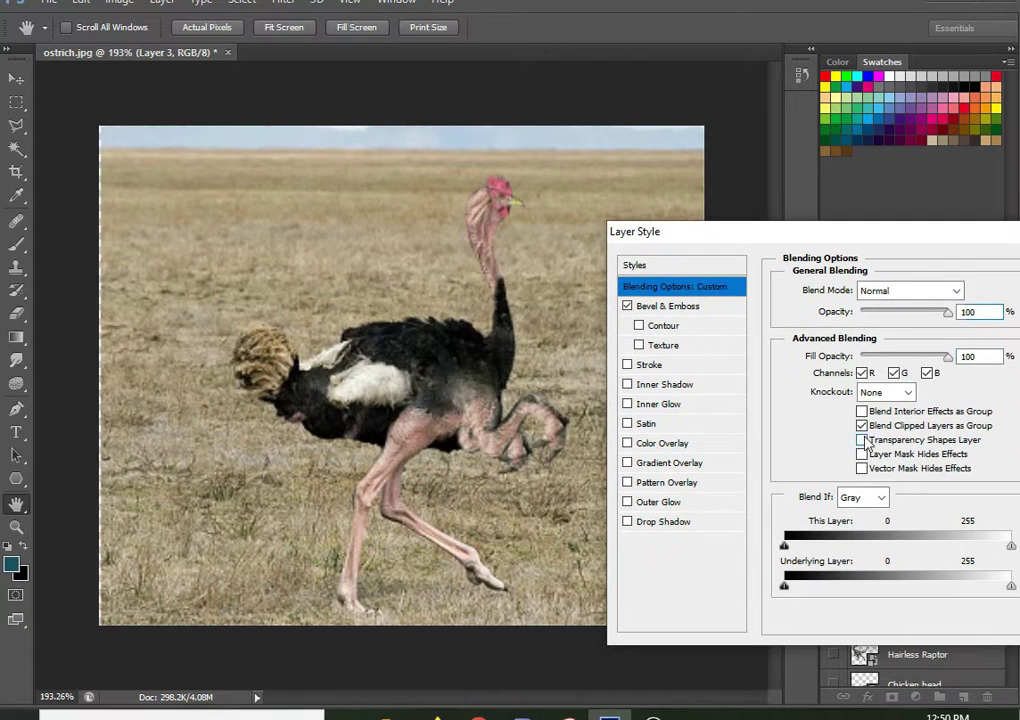
pyautogui.click(892, 311)
pyautogui.click(883, 357)
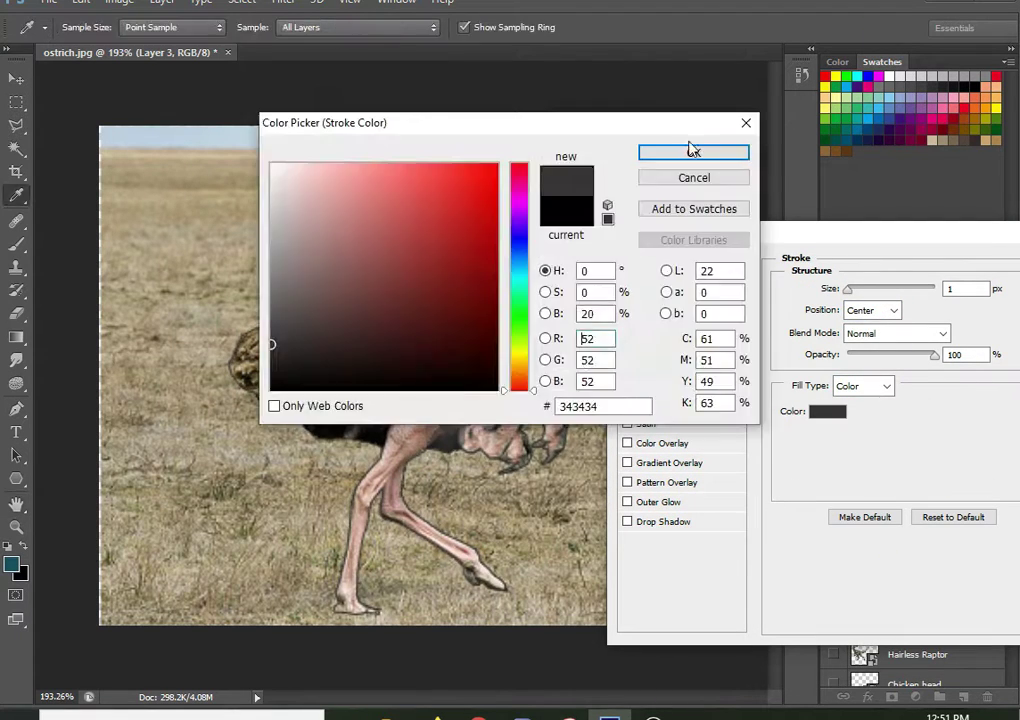
# Add inner shadow, inner glow, an enlarged outer glow and a drop shadow to Layer 3.
pyautogui.click(650, 386)
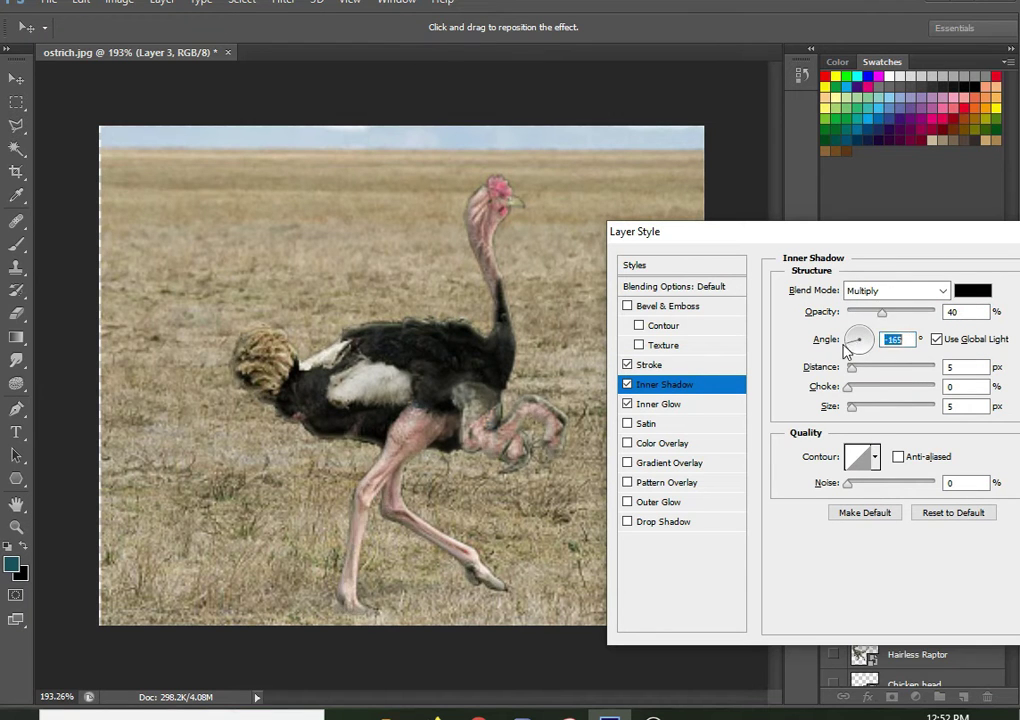
pyautogui.click(655, 365)
pyautogui.click(630, 423)
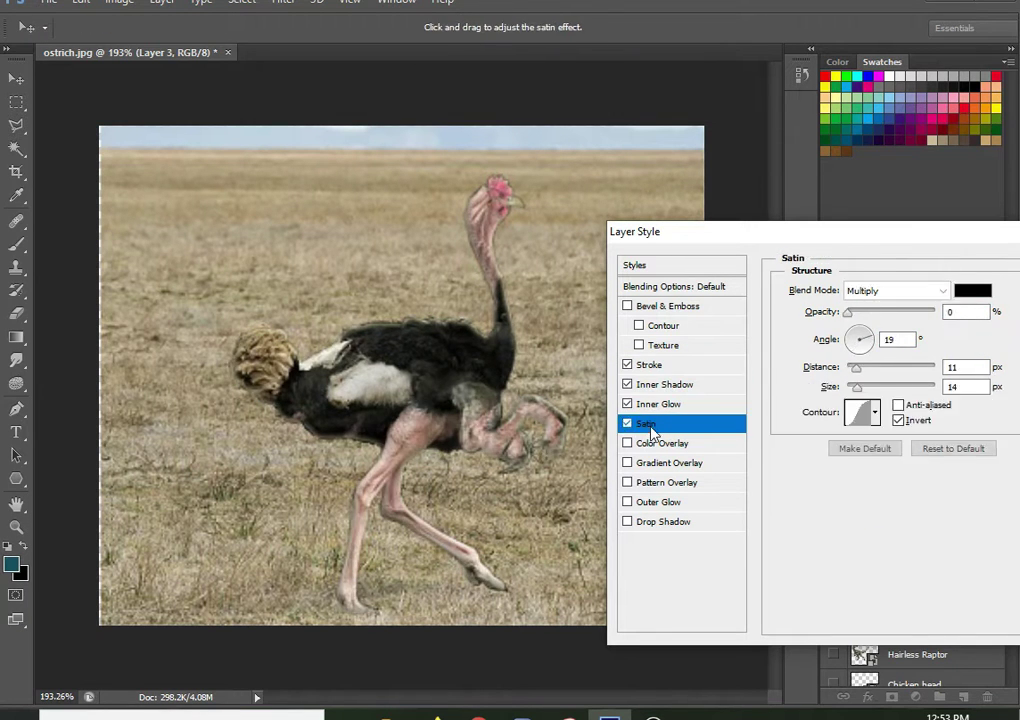
pyautogui.click(628, 502)
pyautogui.moveTo(852, 443)
pyautogui.mouseDown()
pyautogui.moveTo(905, 443)
pyautogui.moveTo(862, 443)
pyautogui.mouseUp()
pyautogui.click(660, 521)
pyautogui.press('Return')
# Add a Curves 1 adjustment layer with a contrast-boosting S-curve.
pyautogui.click(916, 697)
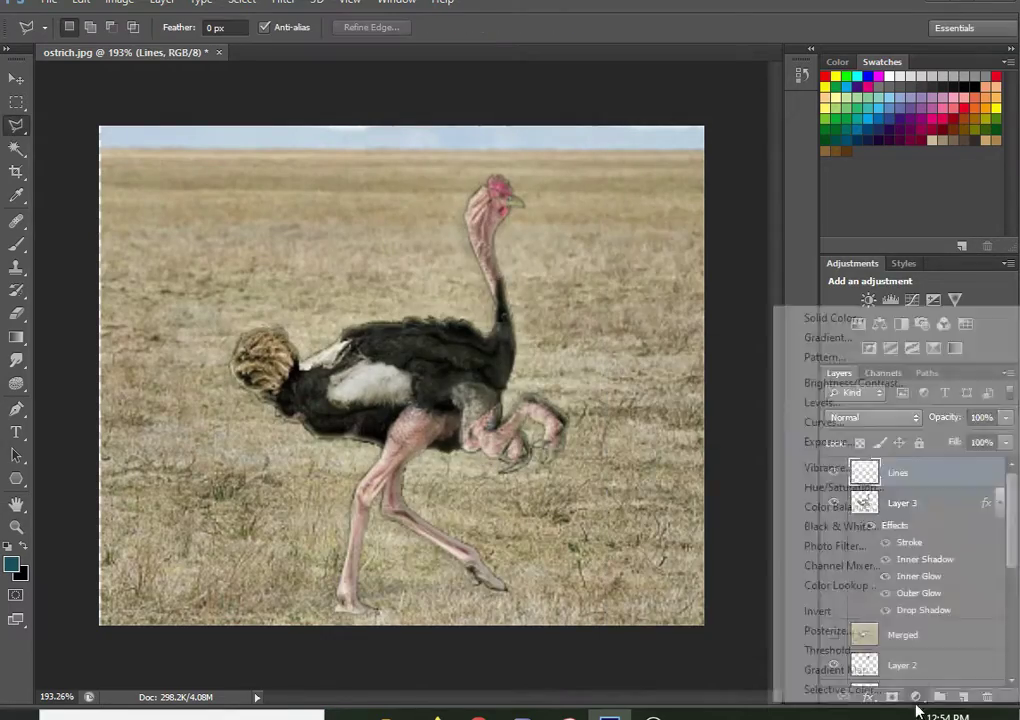
pyautogui.click(850, 600)
pyautogui.hotkey('ctrl', 'z')
pyautogui.moveTo(840, 395); pyautogui.dragTo(850, 487)
pyautogui.hotkey('ctrl', 'z')
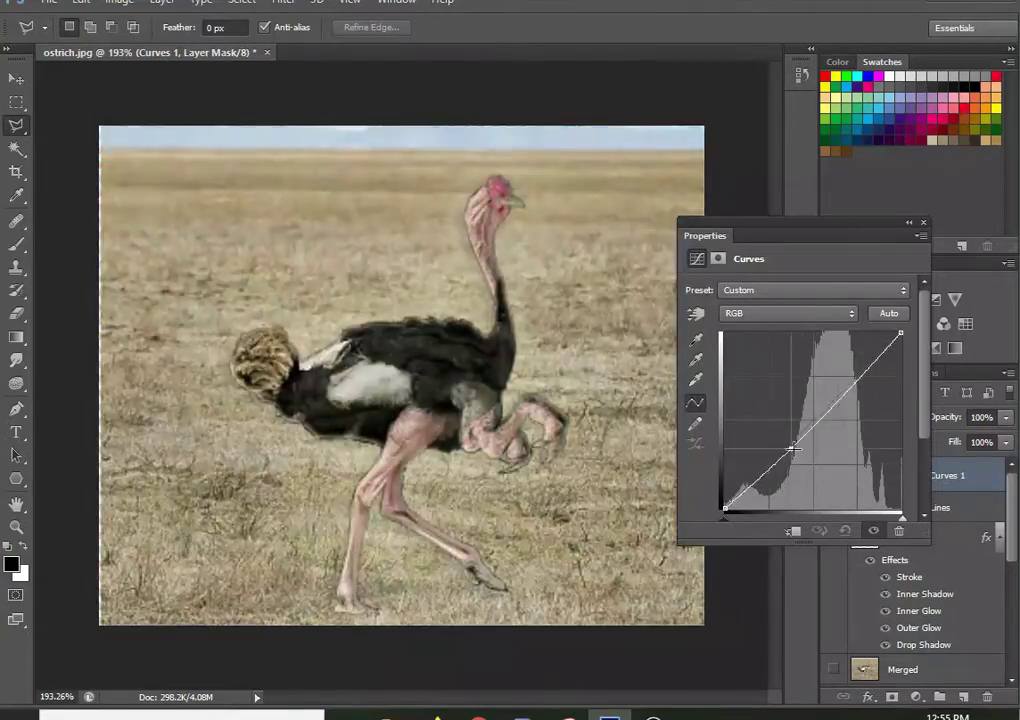
pyautogui.moveTo(774, 465); pyautogui.dragTo(773, 487)
pyautogui.moveTo(855, 390); pyautogui.dragTo(868, 336)
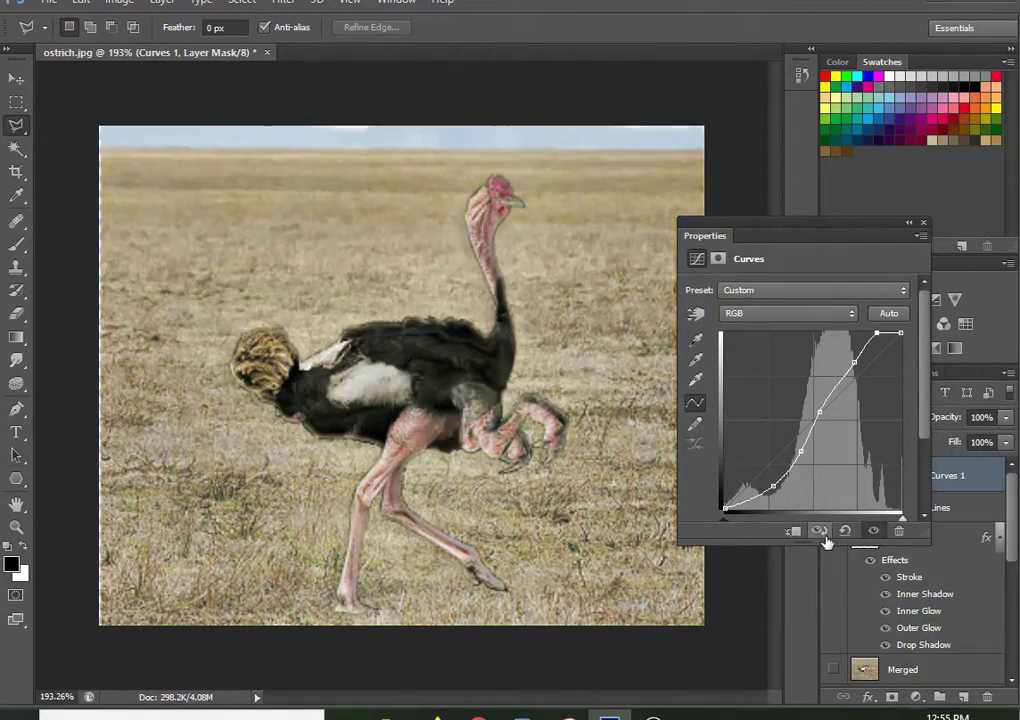
# Target the Curves 1 layer mask for brush painting.
pyautogui.click(865, 472)
pyautogui.click(906, 475)
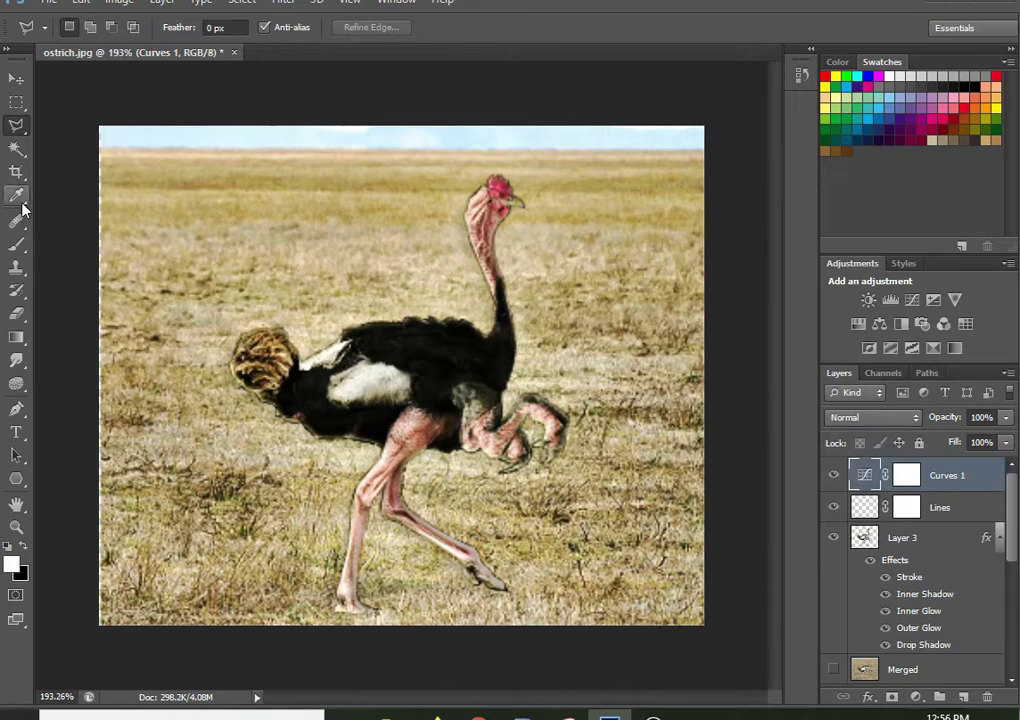
pyautogui.click(16, 244)
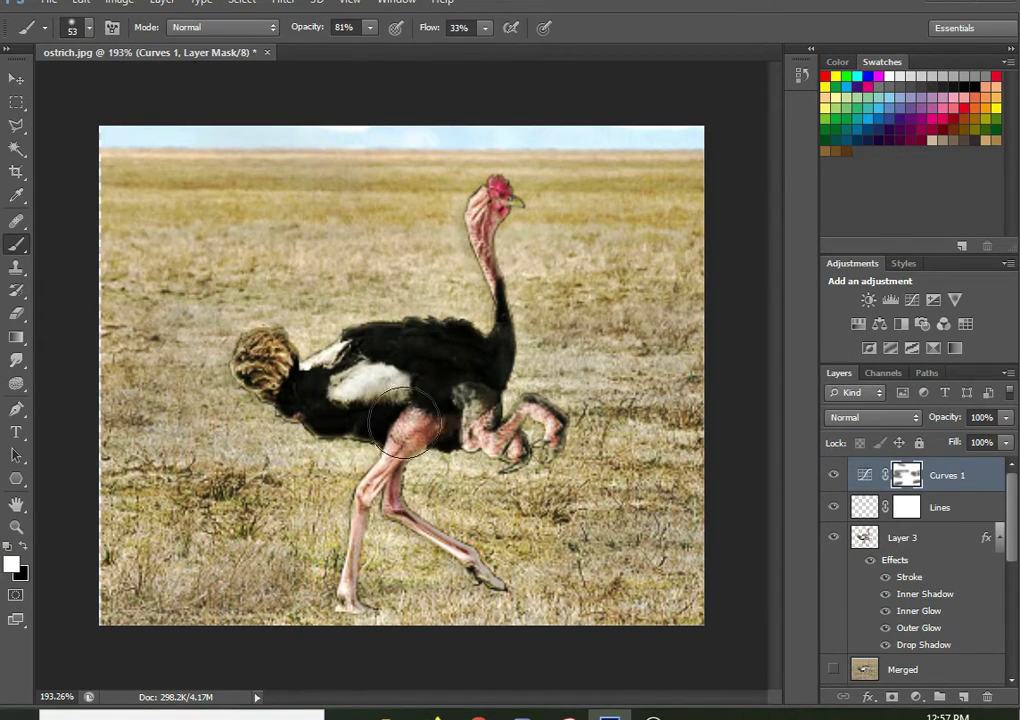
# Ease the curves boost on wing and thigh, and shrink the brush to size 21.
pyautogui.moveTo(405, 420); pyautogui.dragTo(470, 388)
pyautogui.scroll(2, 451, 300)
pyautogui.rightClick(451, 257)
pyautogui.moveTo(813, 615); pyautogui.dragTo(861, 644)
pyautogui.press('Return')
pyautogui.scroll(2, 555, 318)
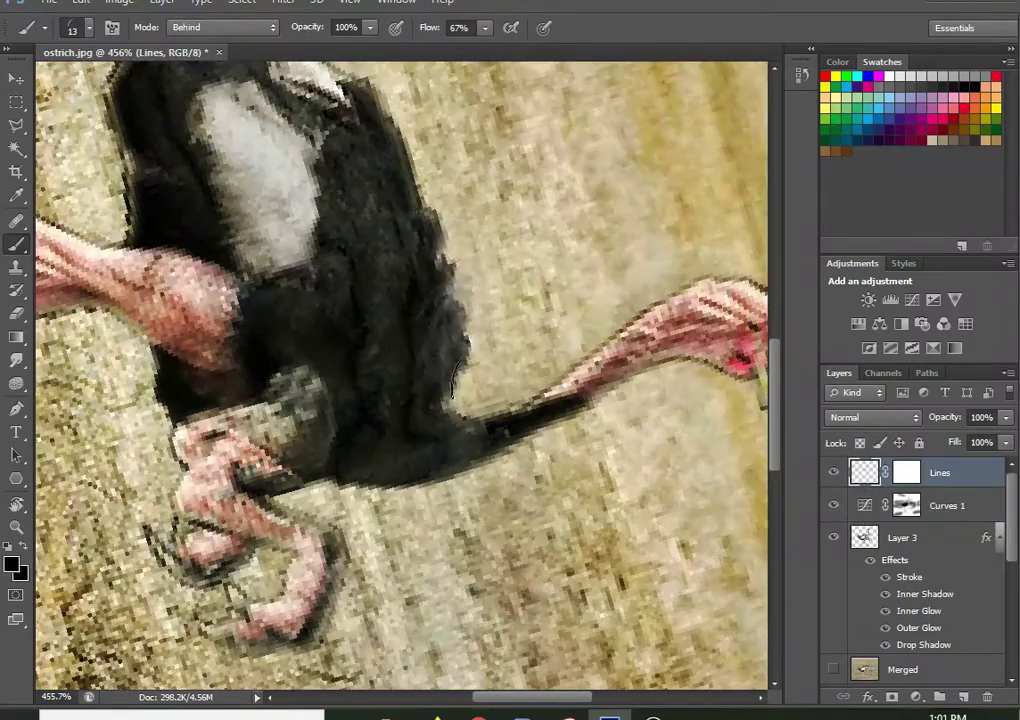
# Rotate the canvas view about 90° to a new angle, then back toward upright.
pyautogui.press('r')
pyautogui.moveTo(455, 385); pyautogui.dragTo(318, 252)
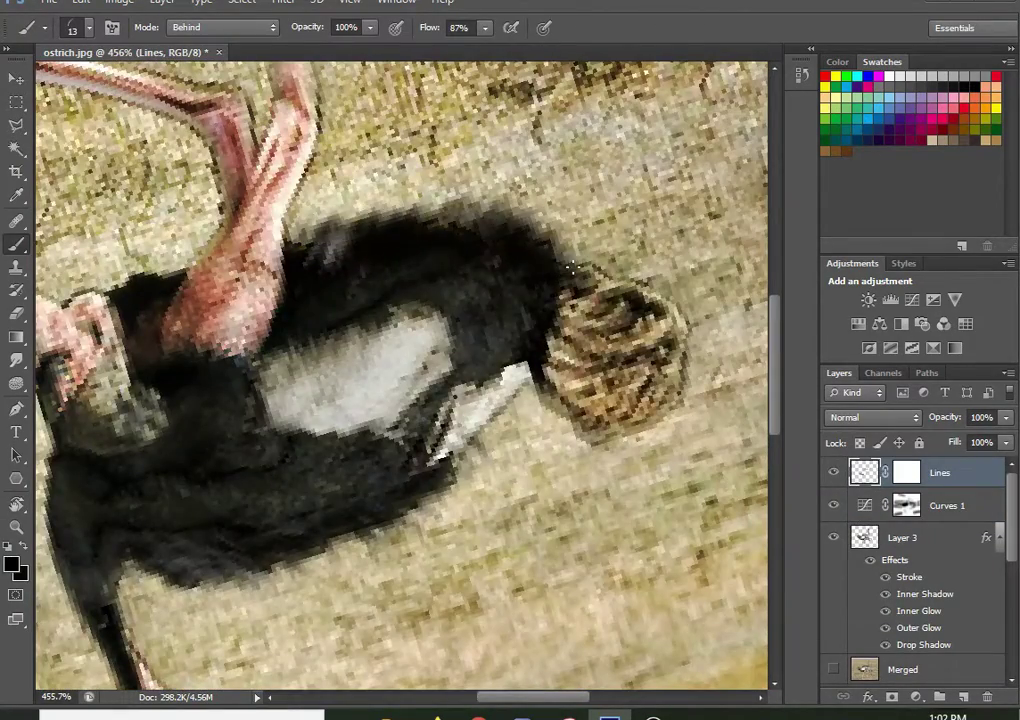
pyautogui.press('r')
pyautogui.moveTo(572, 268); pyautogui.dragTo(155, 172)
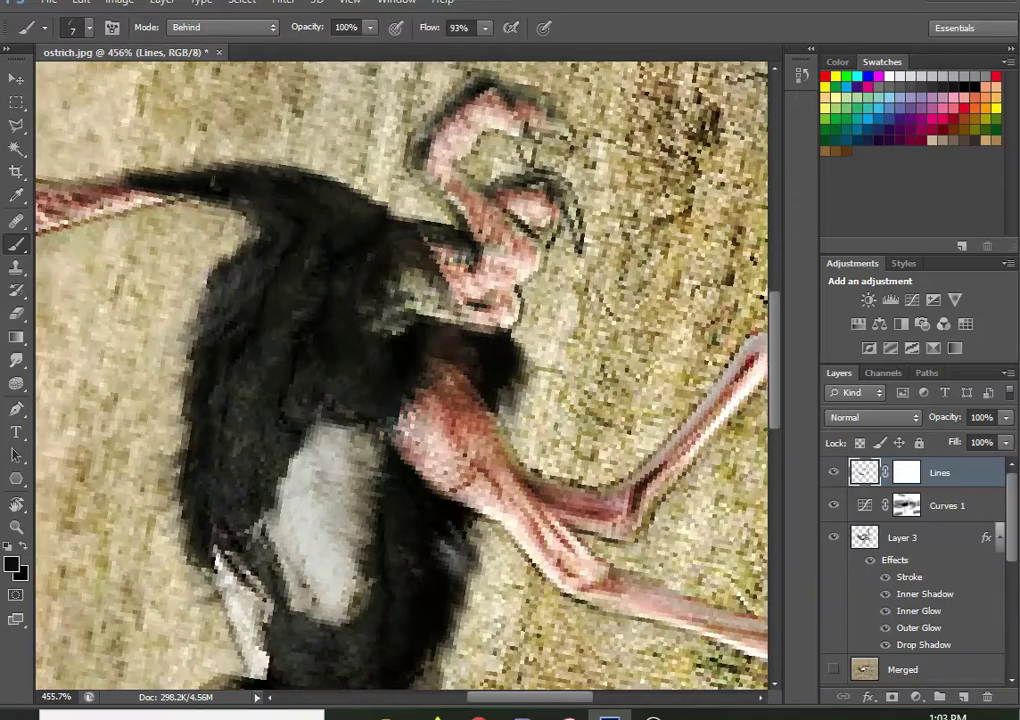
pyautogui.press('r')
pyautogui.moveTo(228, 204)
pyautogui.mouseDown()
pyautogui.moveTo(353, 216)
pyautogui.moveTo(372, 278)
pyautogui.moveTo(433, 291)
pyautogui.mouseUp()
# On Layer 3, retouch the ostrich's body near the neck with Spot Healing and Patch.
pyautogui.click(19, 221)
pyautogui.click(900, 507)
pyautogui.hotkey('shift', 'j')
pyautogui.click(467, 273)
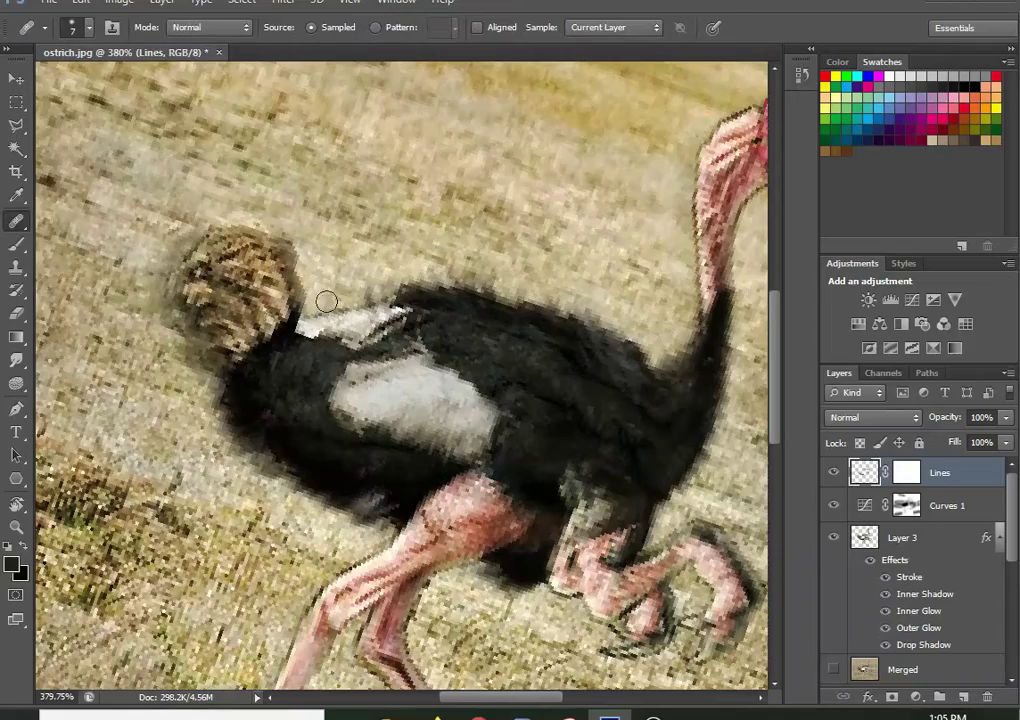
pyautogui.press('b')
pyautogui.scroll(-5, 400, 280)
pyautogui.scroll(6, 400, 280)
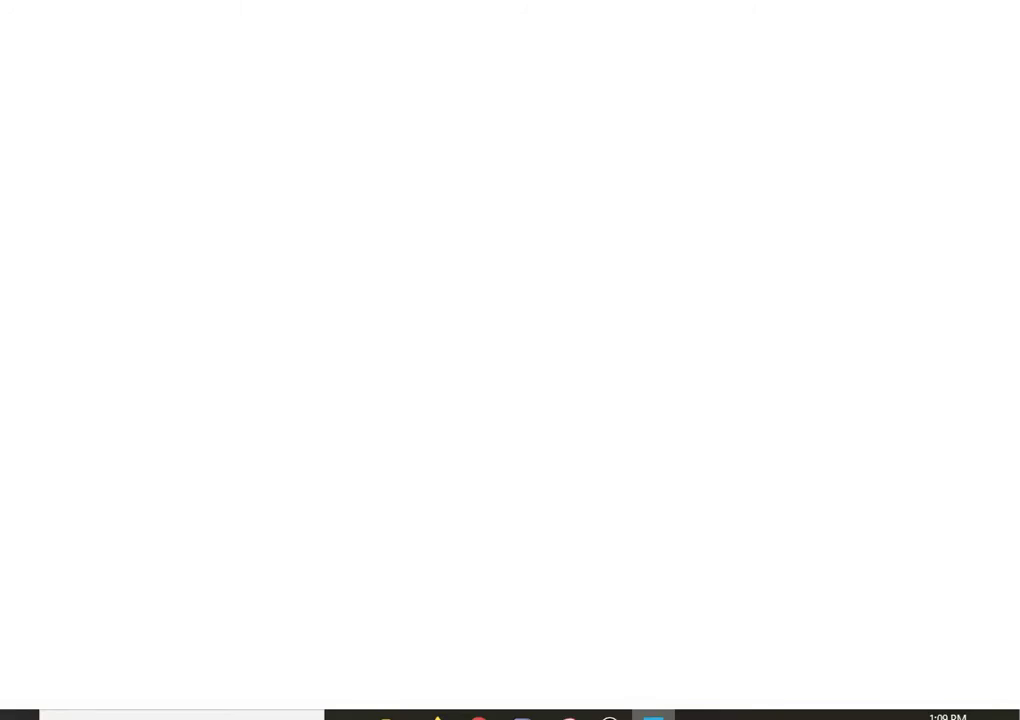
# Close Photos, then open '1 posto specie' from the Arts folder in Photos.
pyautogui.rightClick(652, 716)
pyautogui.click(695, 687)
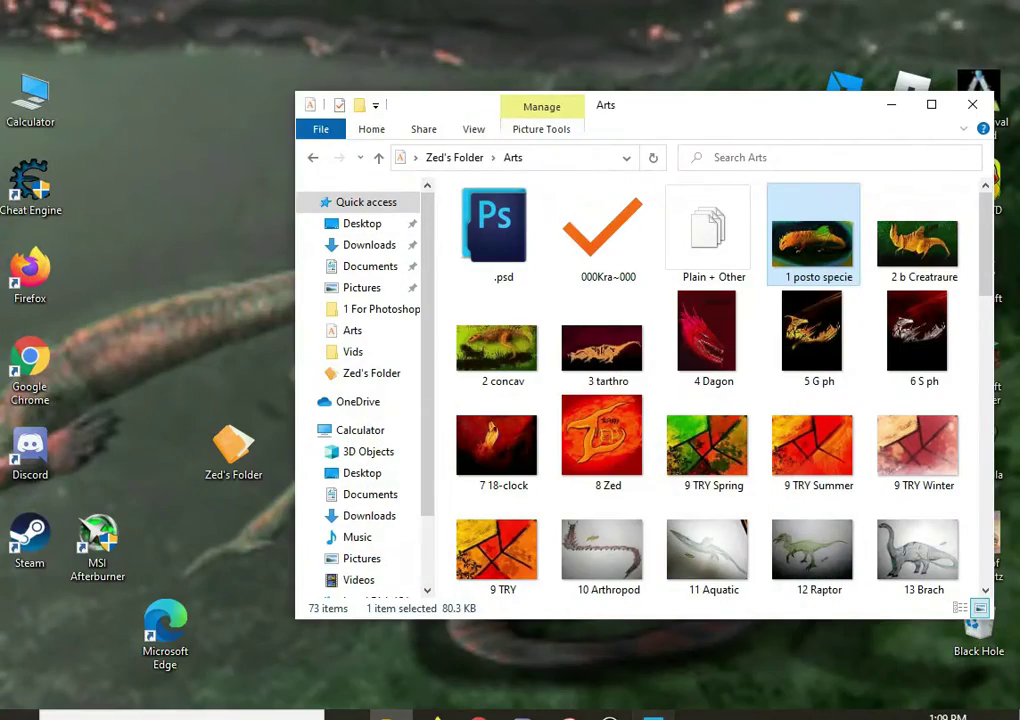
pyautogui.press('Return')
pyautogui.click(984, 370)
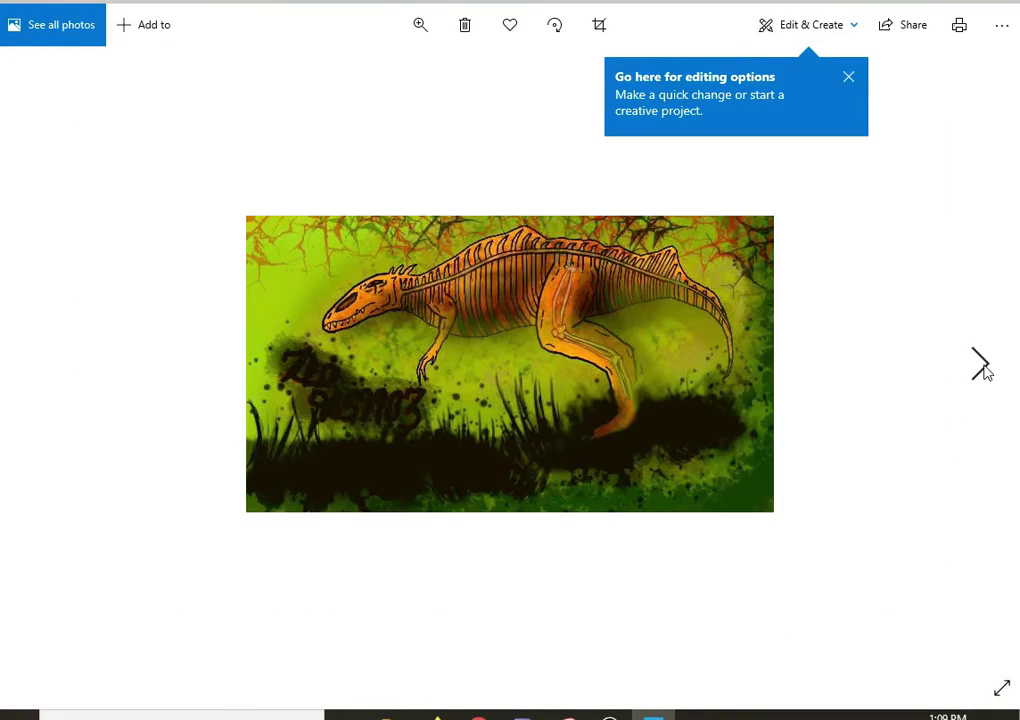
# Flip forward through about twenty Arts folder artworks to the zebra-striped elephant composite.
pyautogui.click(984, 370)
pyautogui.click(984, 370)
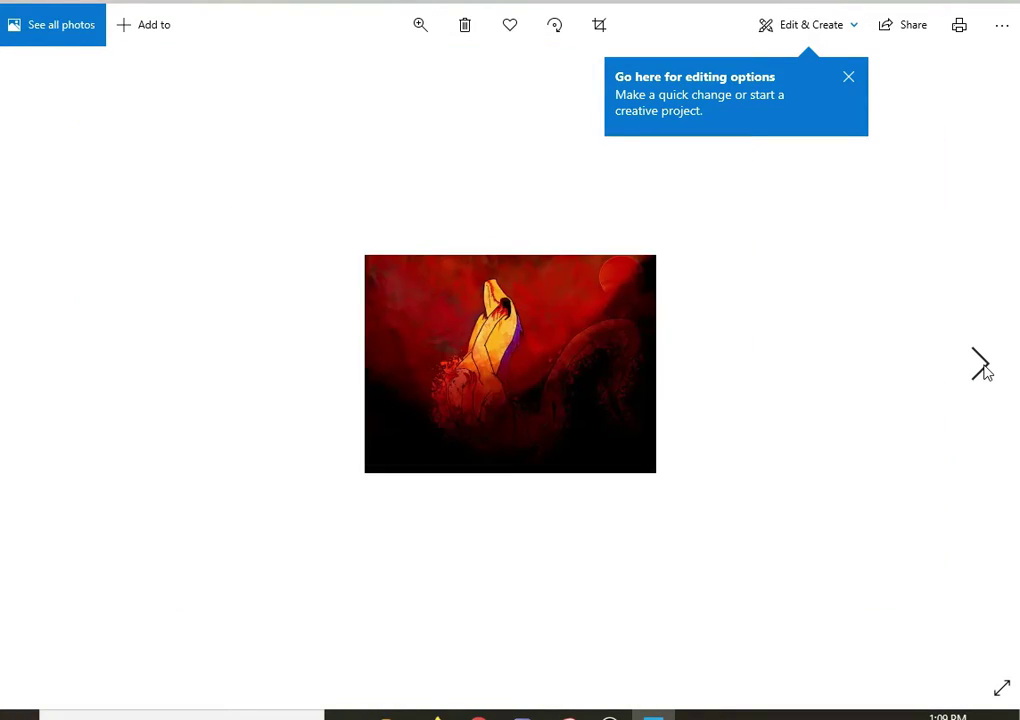
pyautogui.click(984, 370)
pyautogui.click(984, 370)
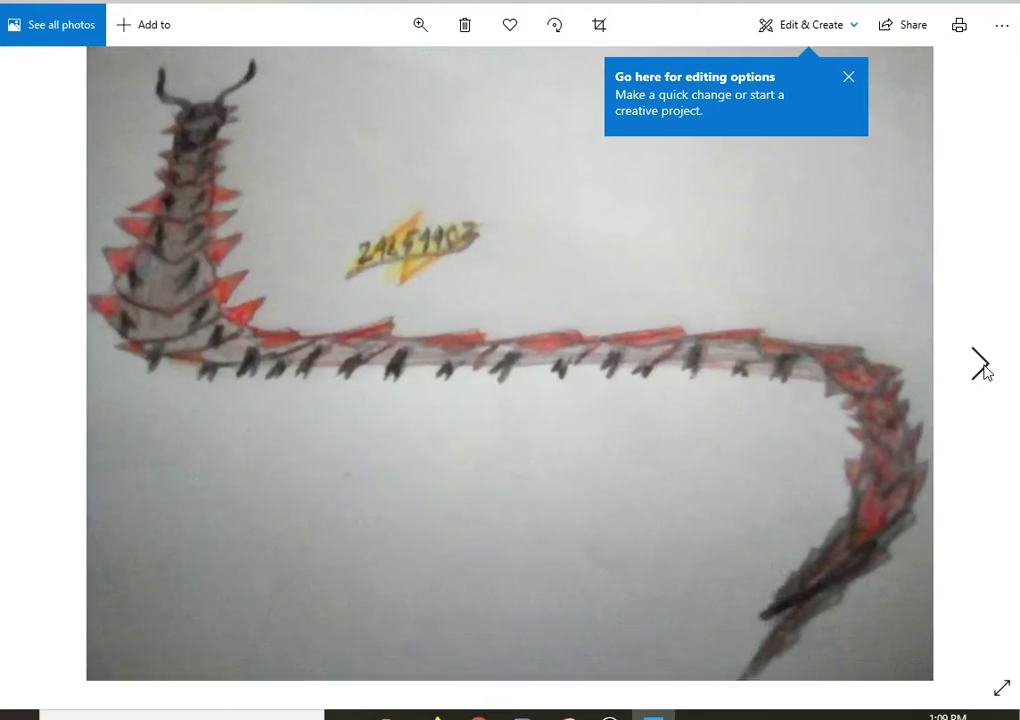
pyautogui.click(984, 370)
pyautogui.click(984, 370)
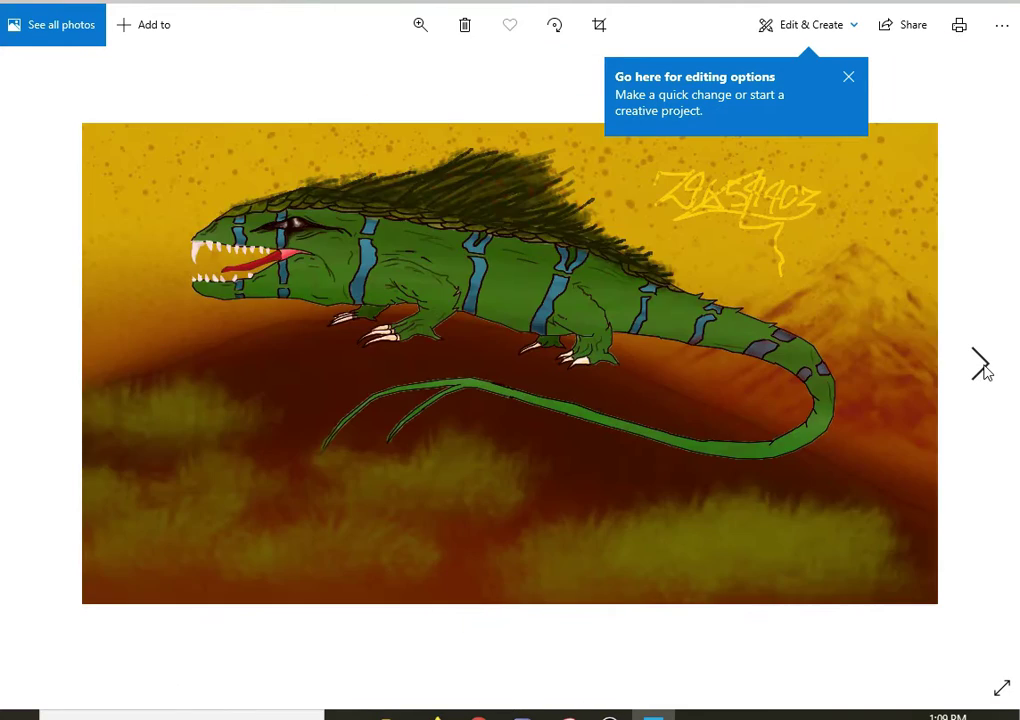
pyautogui.click(984, 370)
pyautogui.click(984, 370)
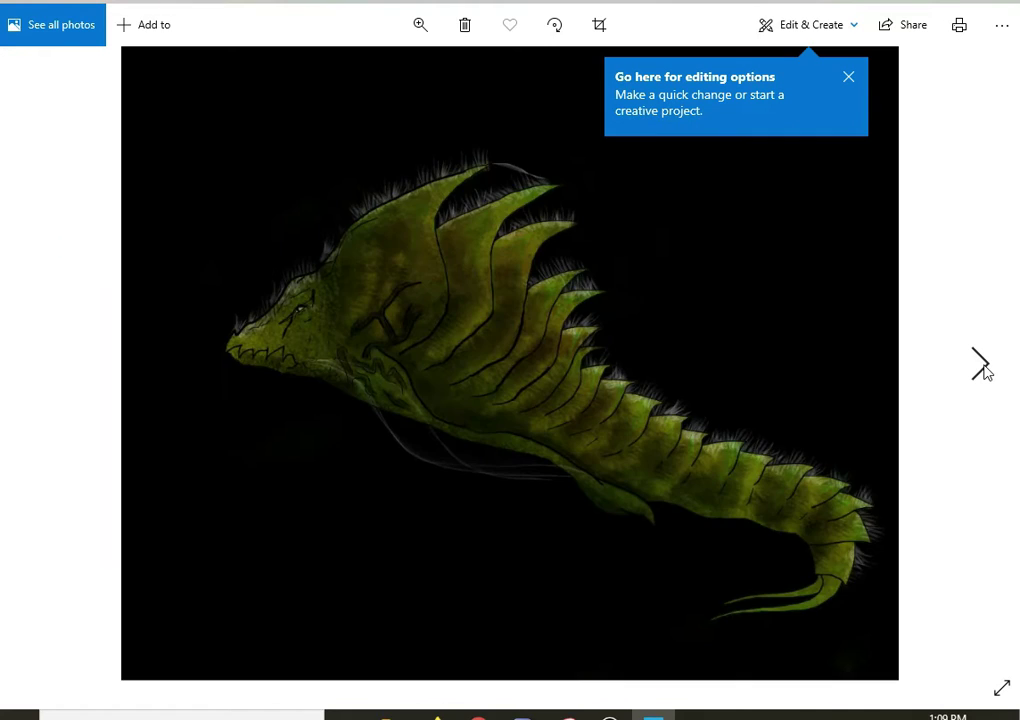
pyautogui.click(984, 370)
pyautogui.click(984, 370)
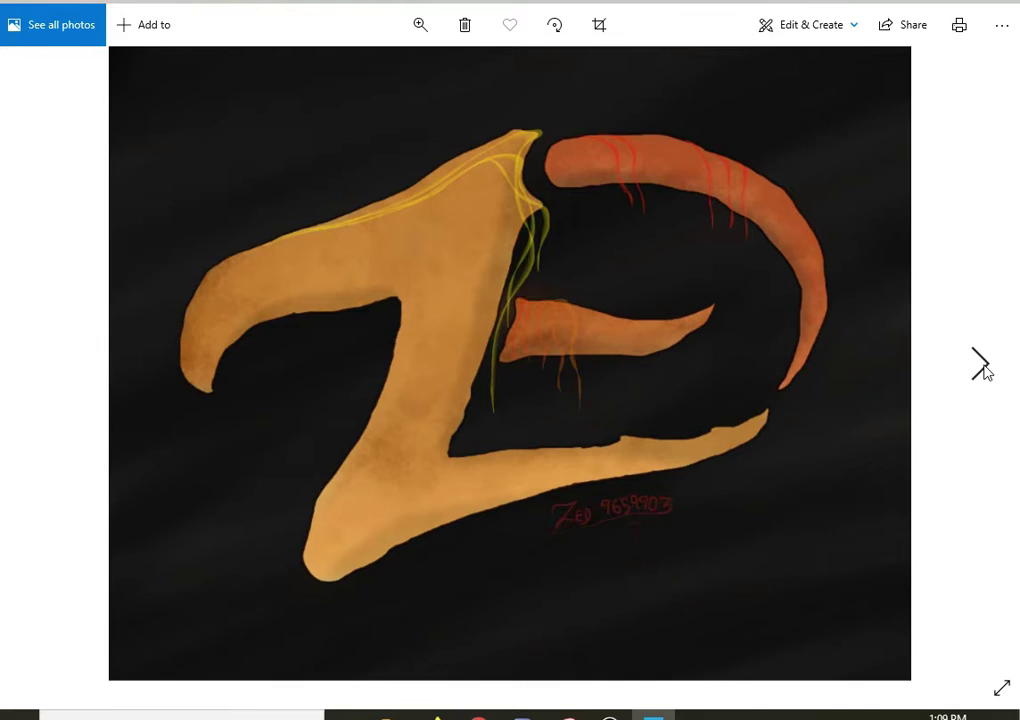
pyautogui.click(984, 370)
pyautogui.click(984, 370)
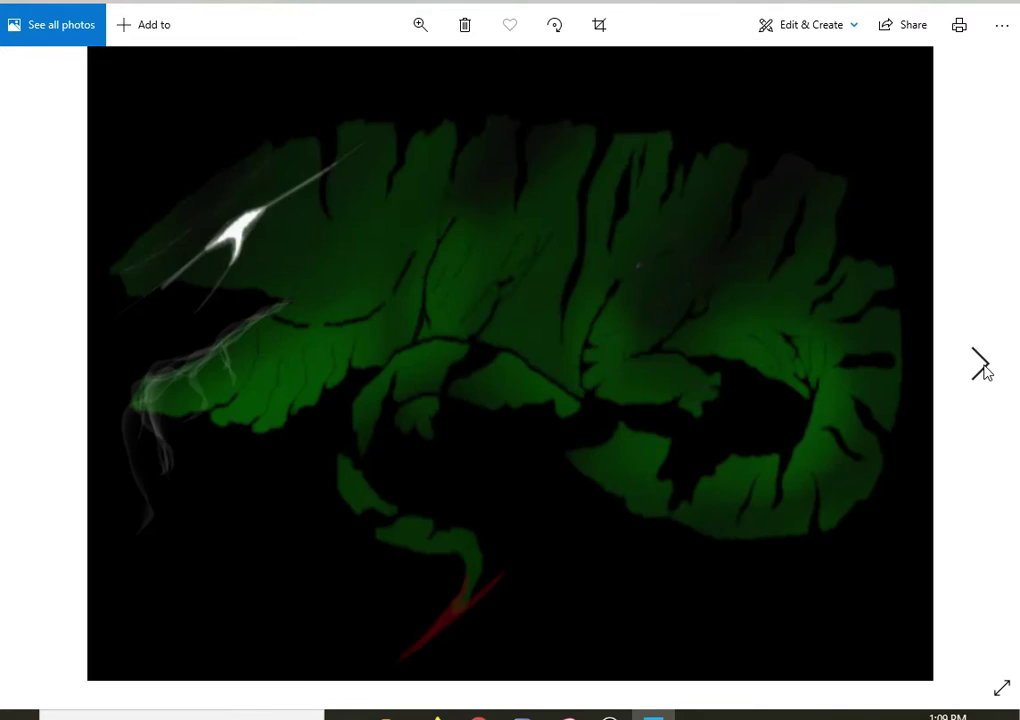
pyautogui.click(984, 370)
pyautogui.click(984, 370)
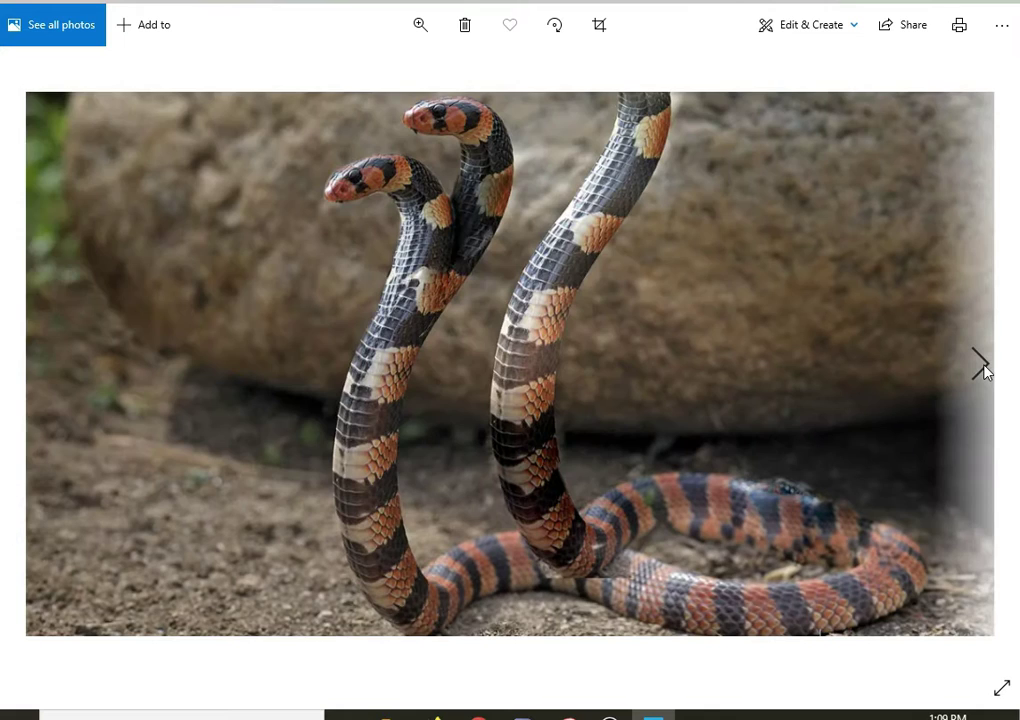
pyautogui.click(984, 370)
pyautogui.click(984, 370)
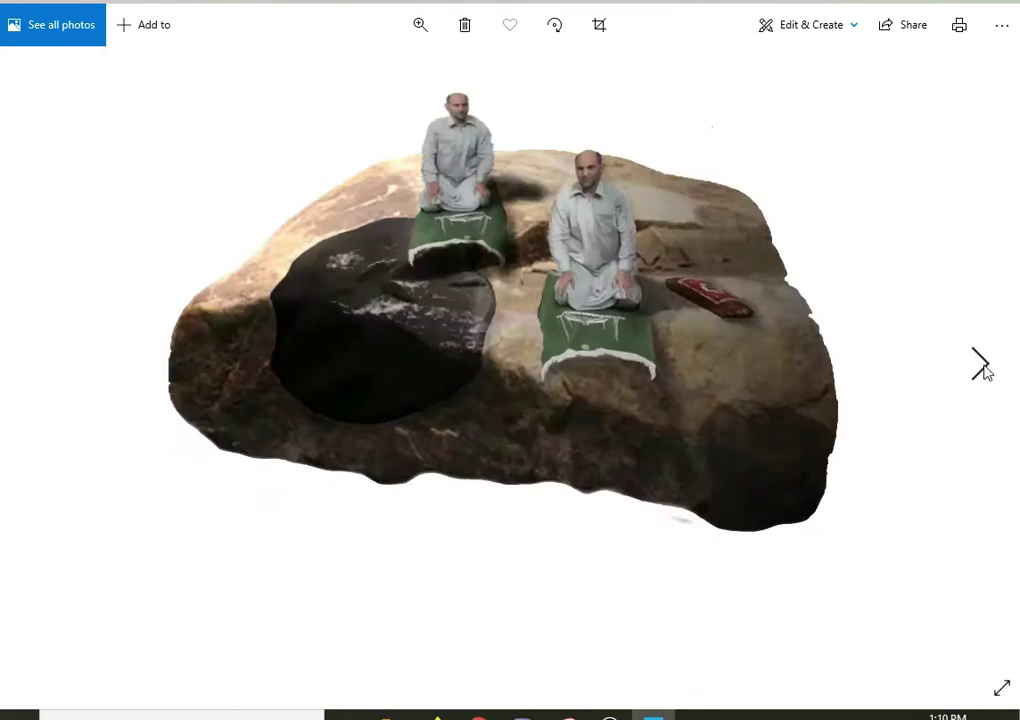
pyautogui.click(984, 370)
pyautogui.click(984, 370)
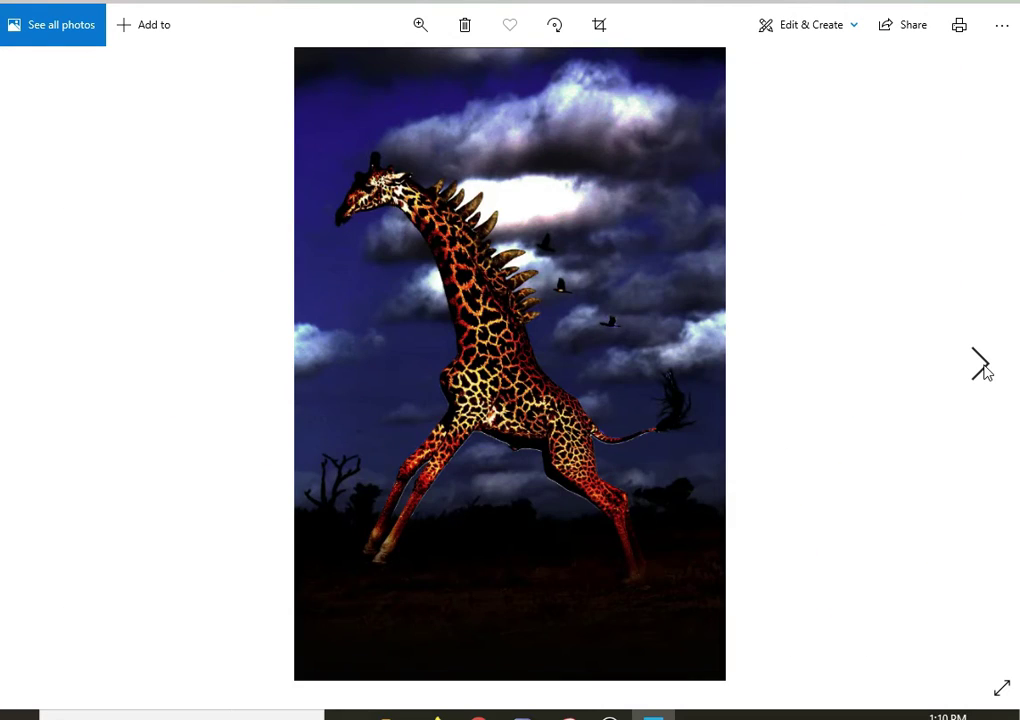
pyautogui.click(984, 370)
pyautogui.click(984, 370)
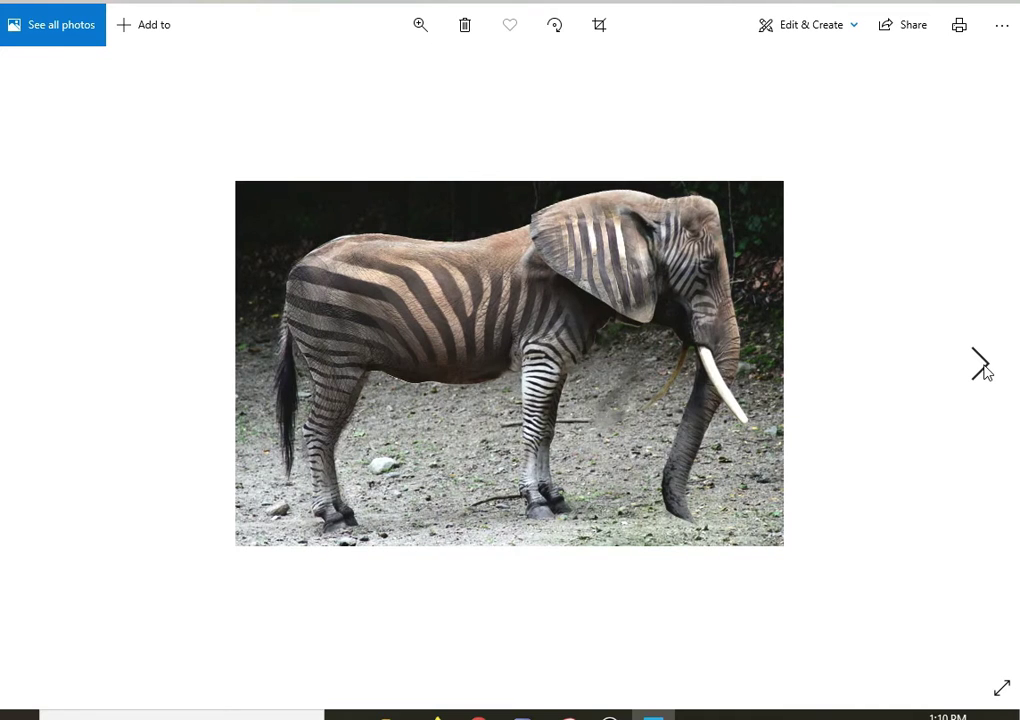
pyautogui.click(984, 370)
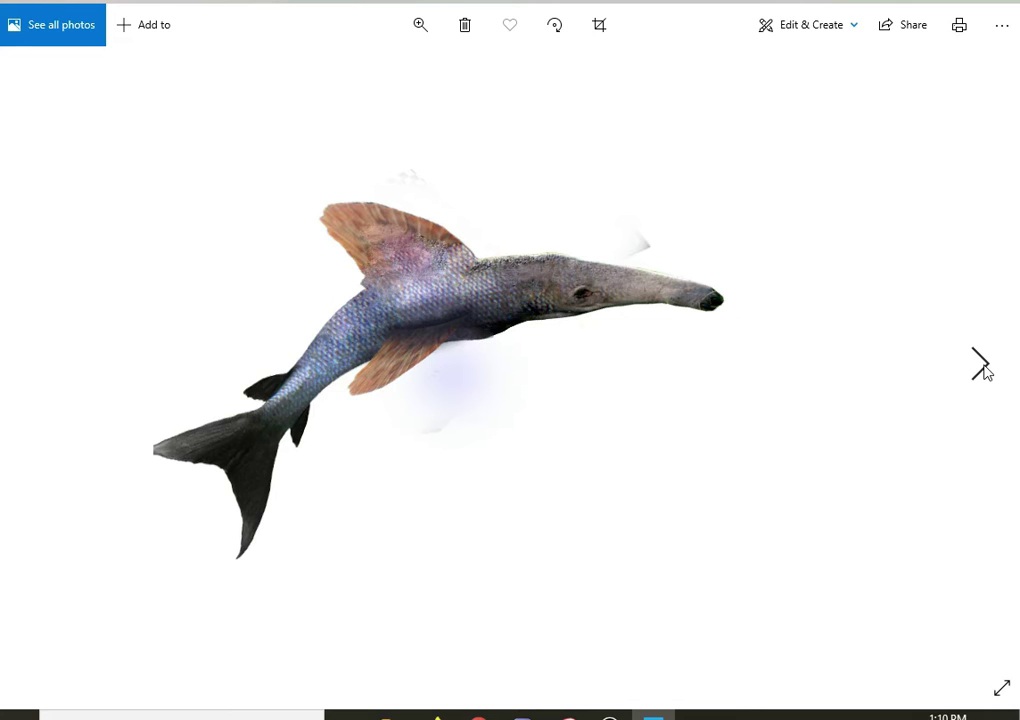
pyautogui.click(984, 370)
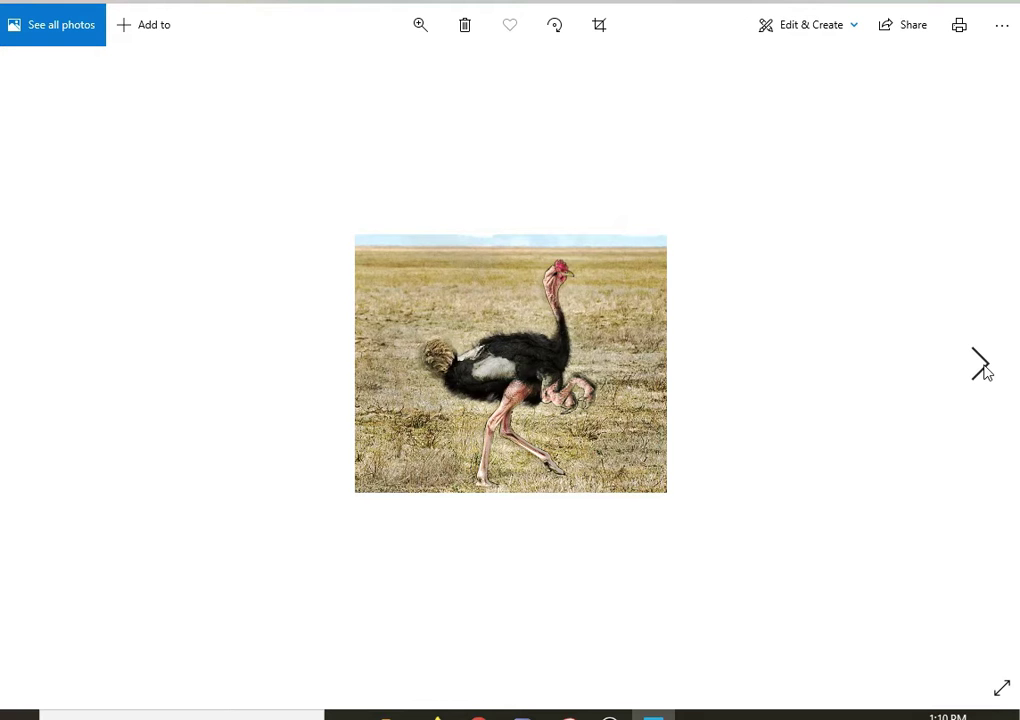
pyautogui.click(40, 362)
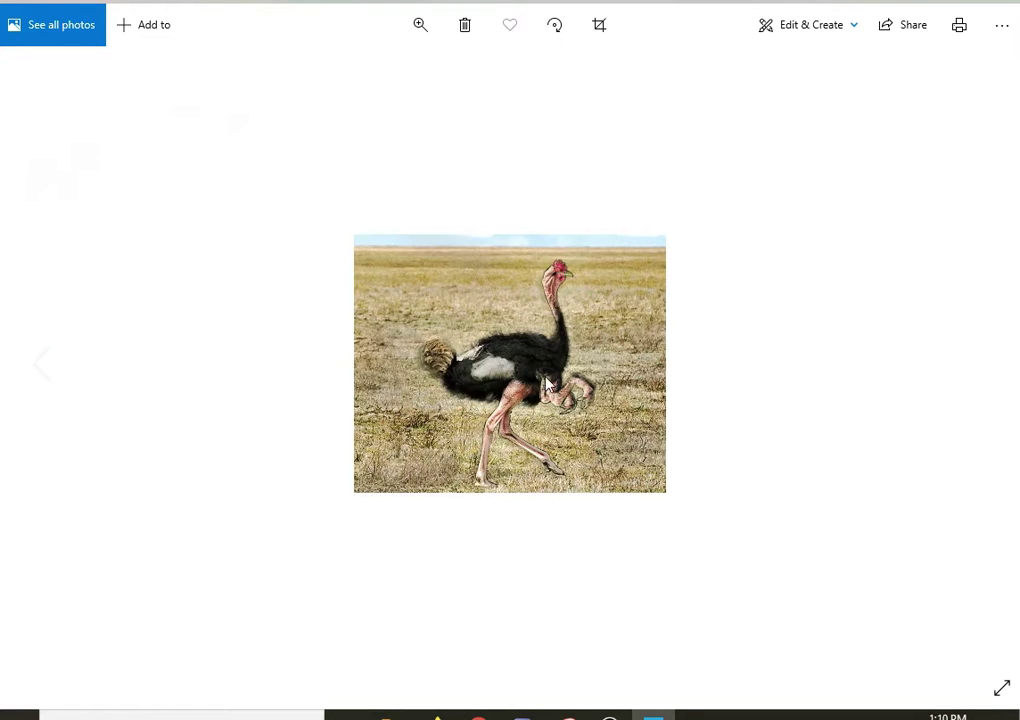
pyautogui.press('Left')
pyautogui.press('Right')
pyautogui.moveTo(403, 70)
pyautogui.mouseDown()
pyautogui.moveTo(420, 72)
pyautogui.moveTo(413, 82)
pyautogui.mouseUp()
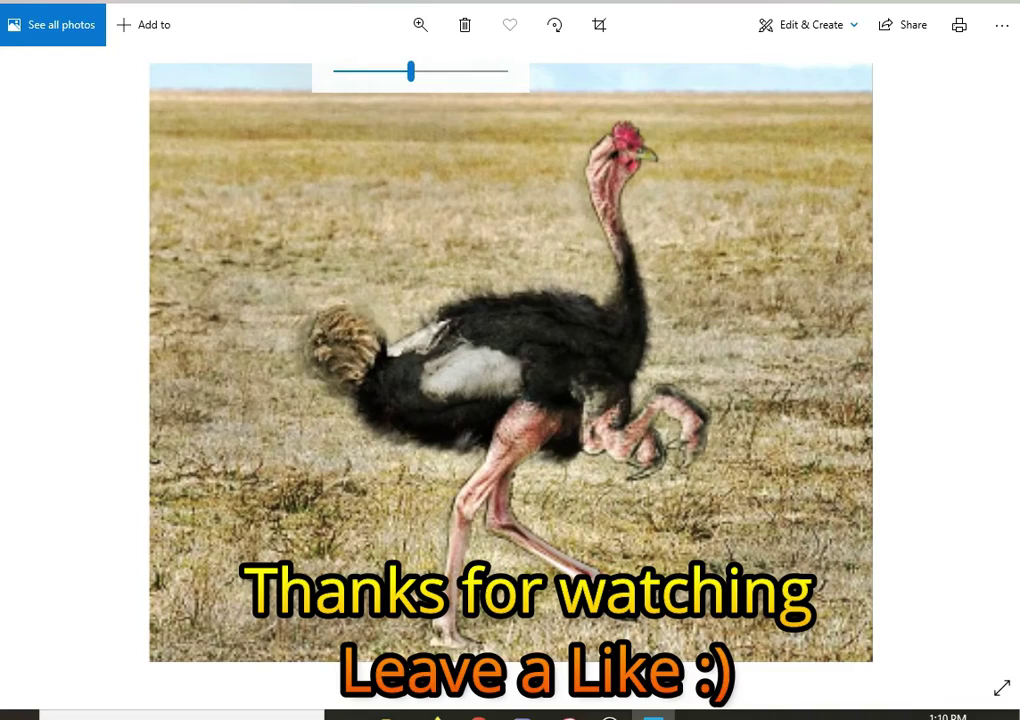